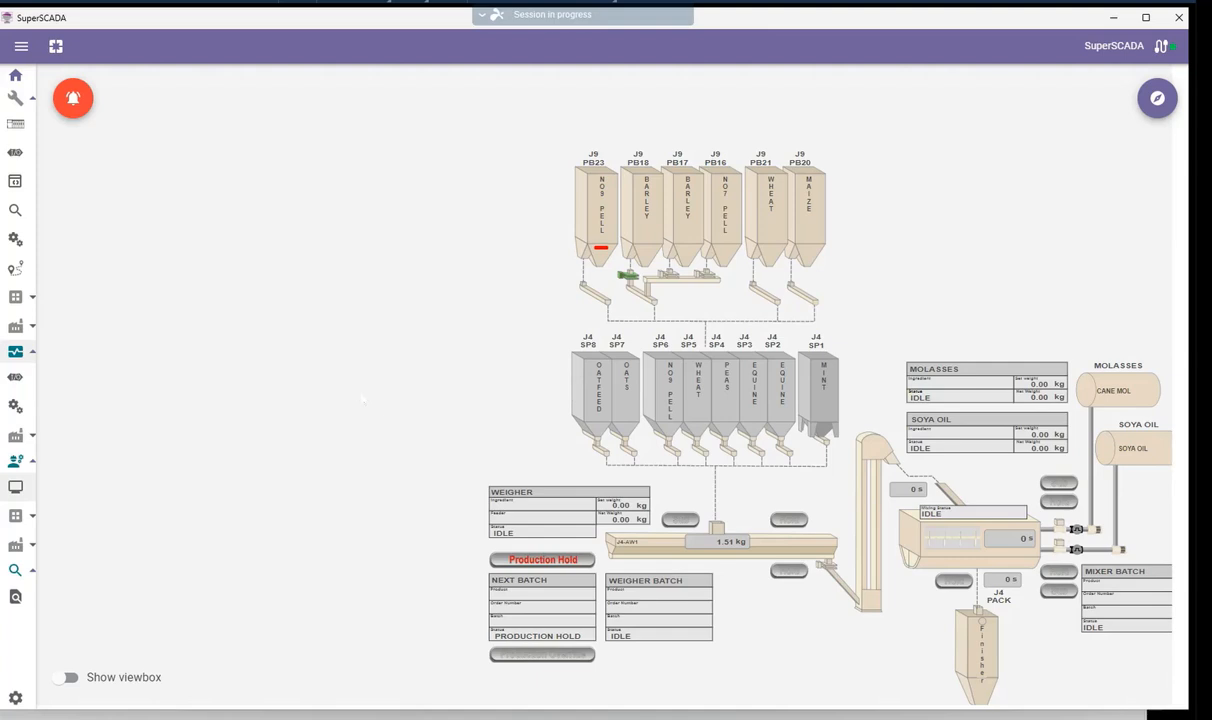
# Open silo J9-PB18's location contents, set fill to enabled and discharge to barred, and save
pyautogui.click(649, 217)
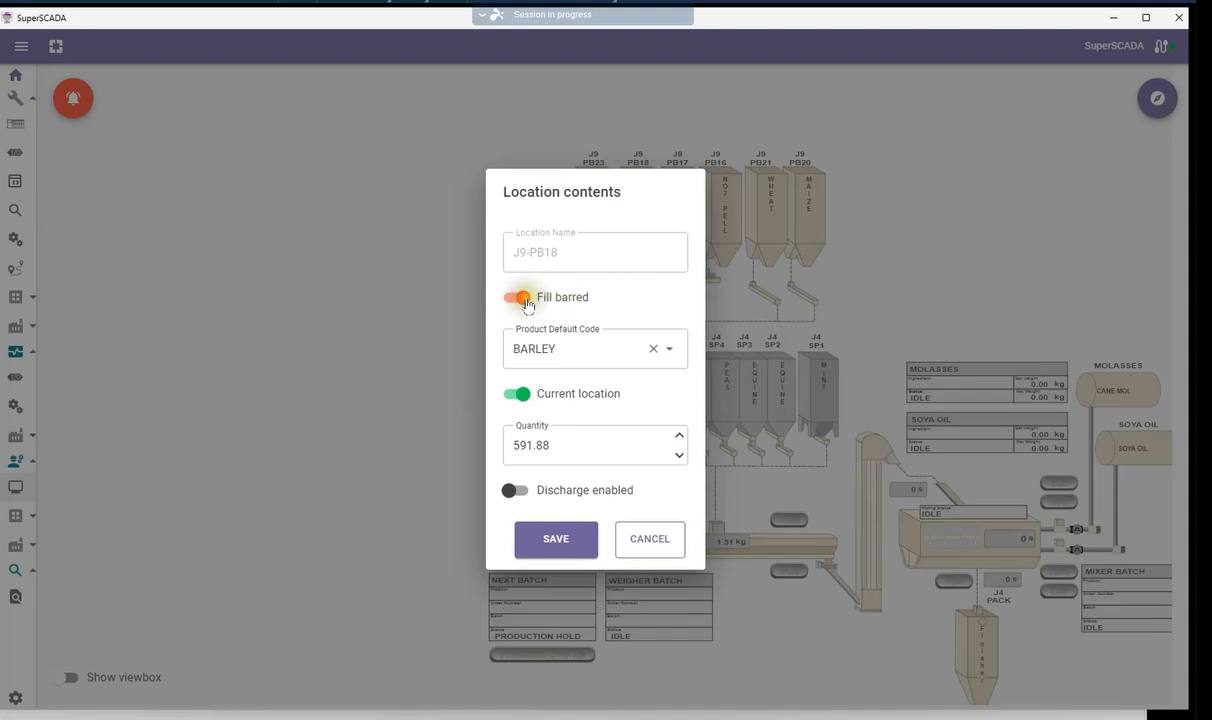
pyautogui.click(527, 302)
pyautogui.click(515, 302)
pyautogui.click(515, 300)
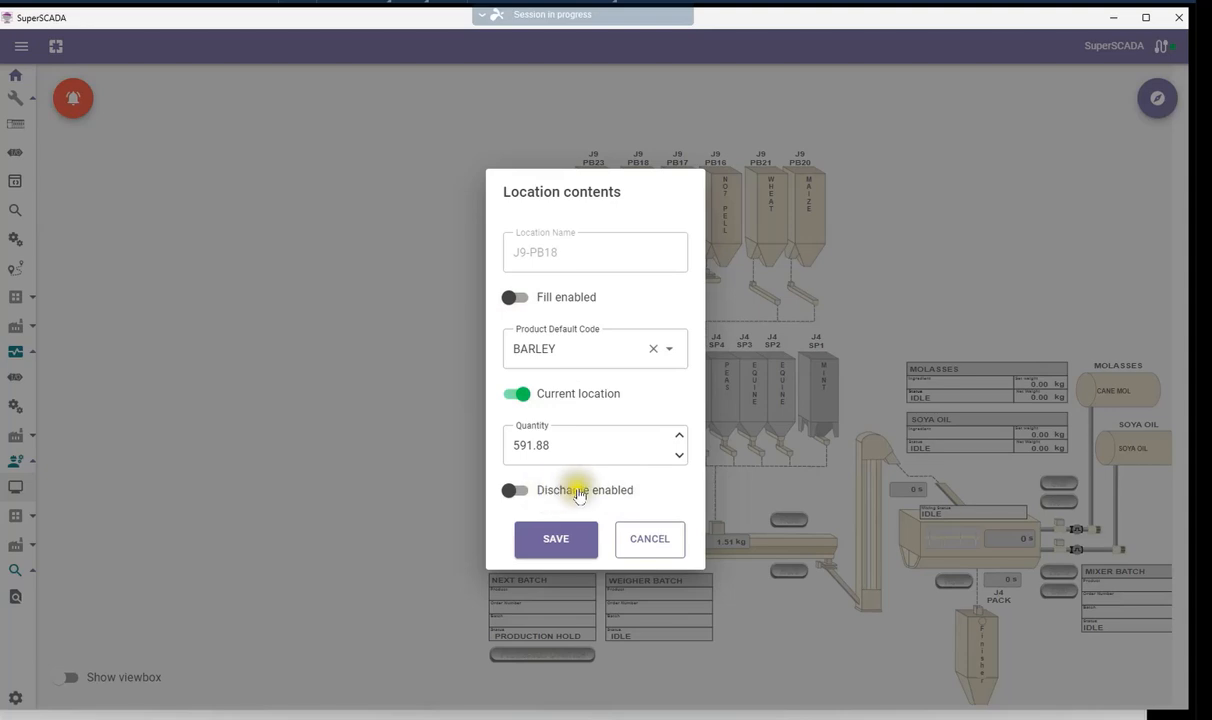
pyautogui.click(516, 491)
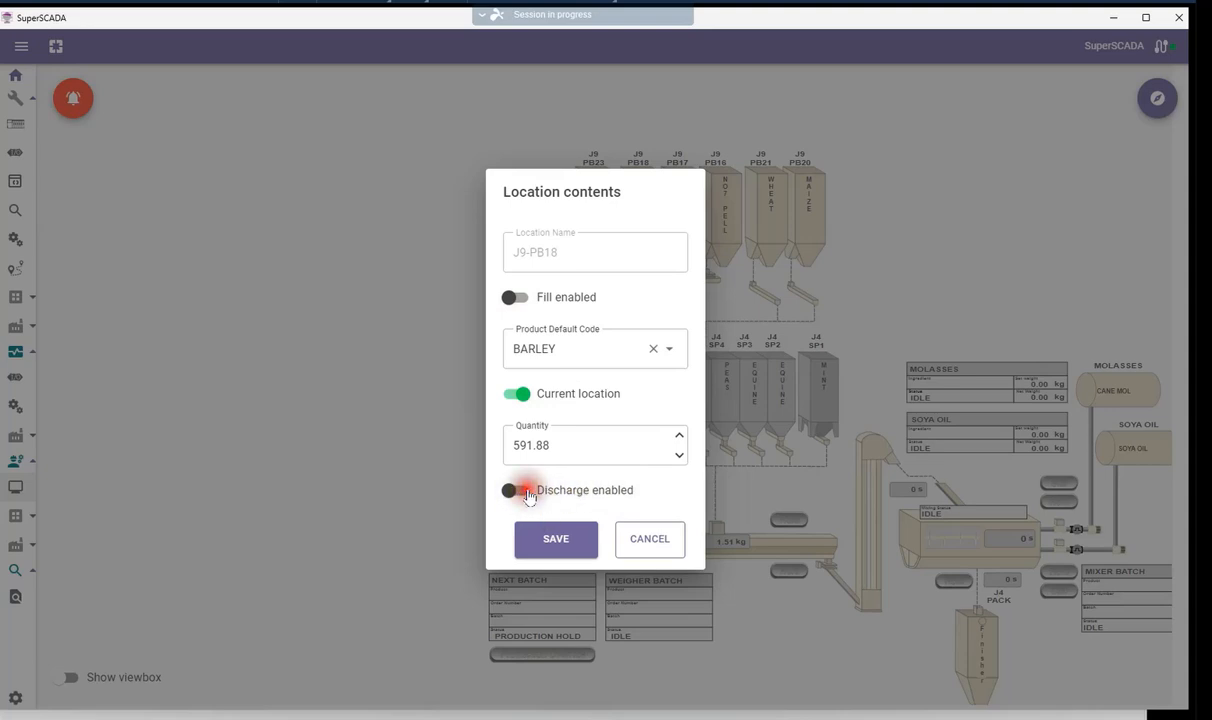
pyautogui.click(564, 546)
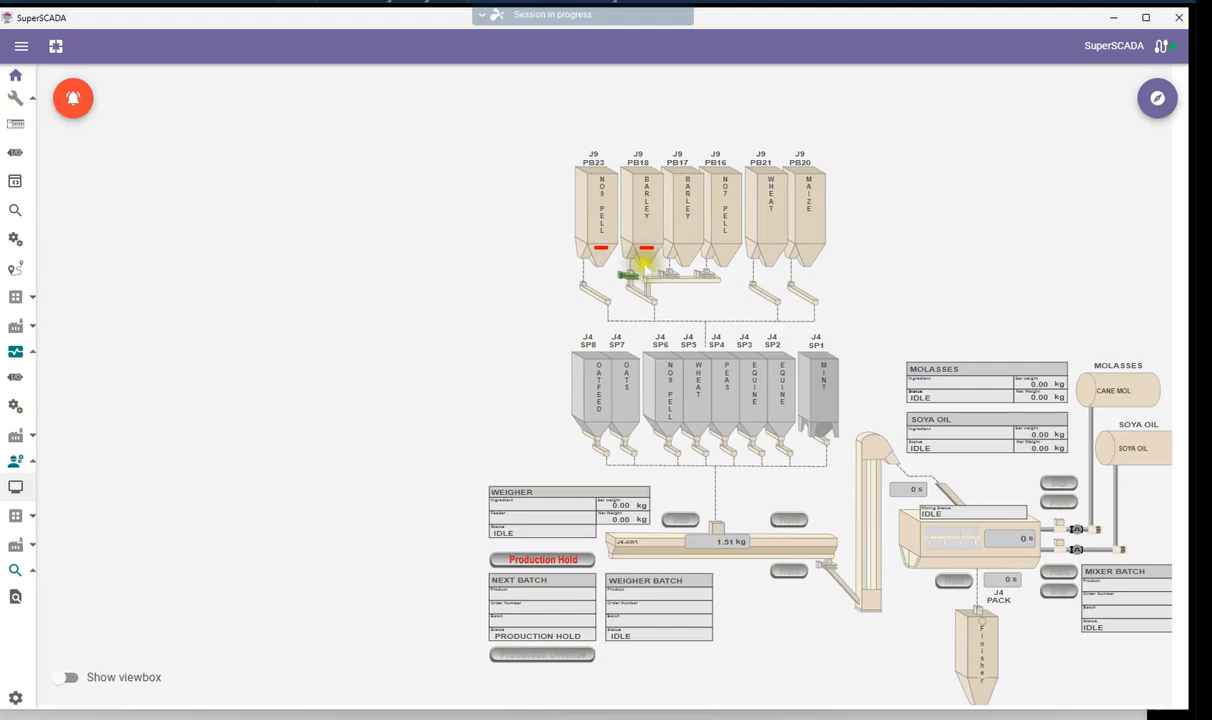
# Reopen J9-PB18's location contents, re-enable discharge, and save
pyautogui.click(650, 208)
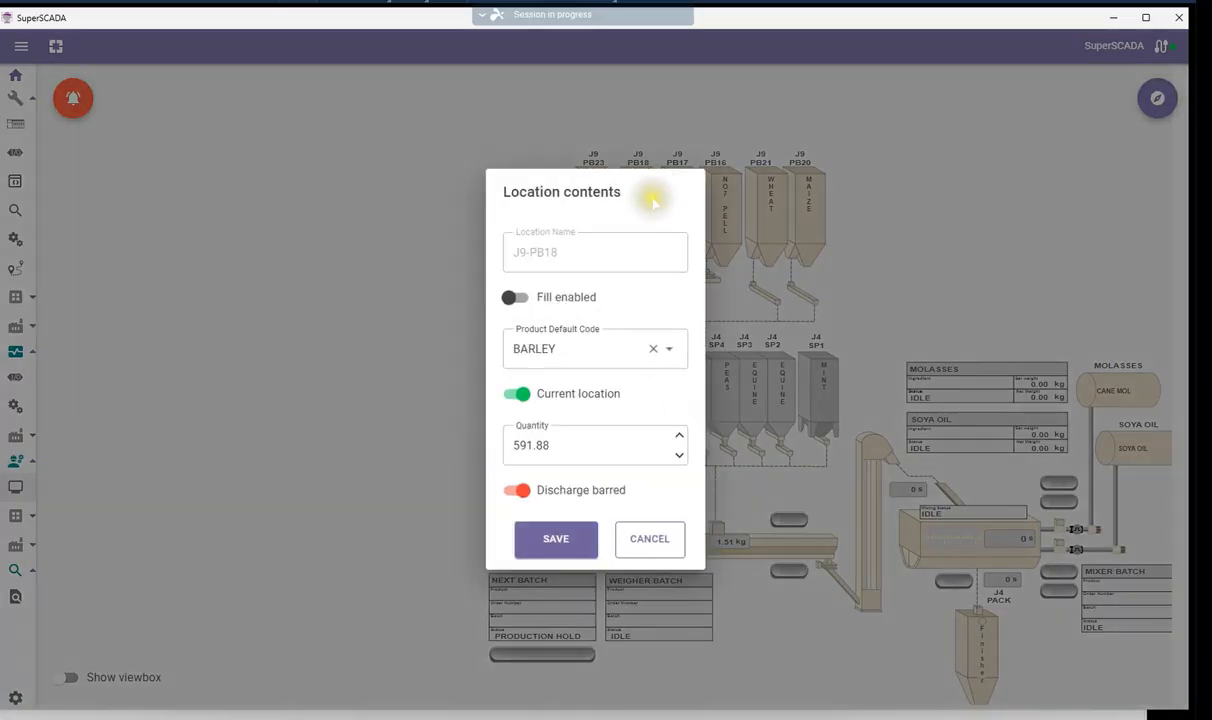
pyautogui.click(516, 490)
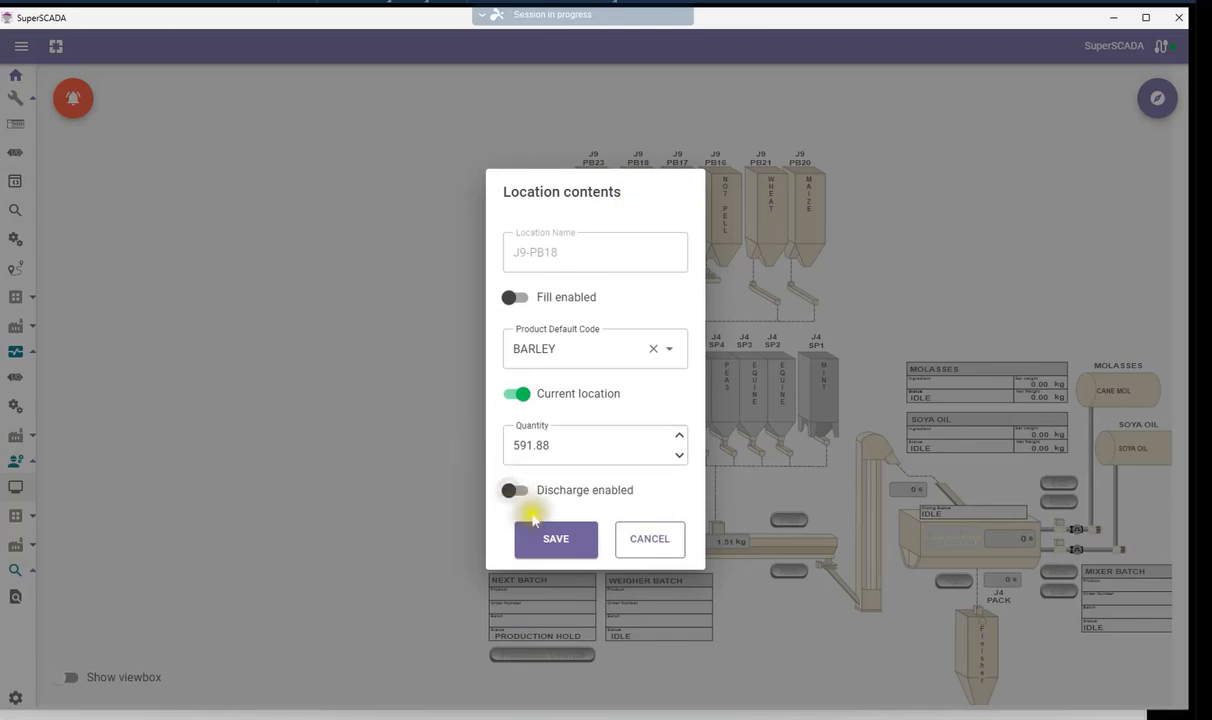
pyautogui.click(556, 540)
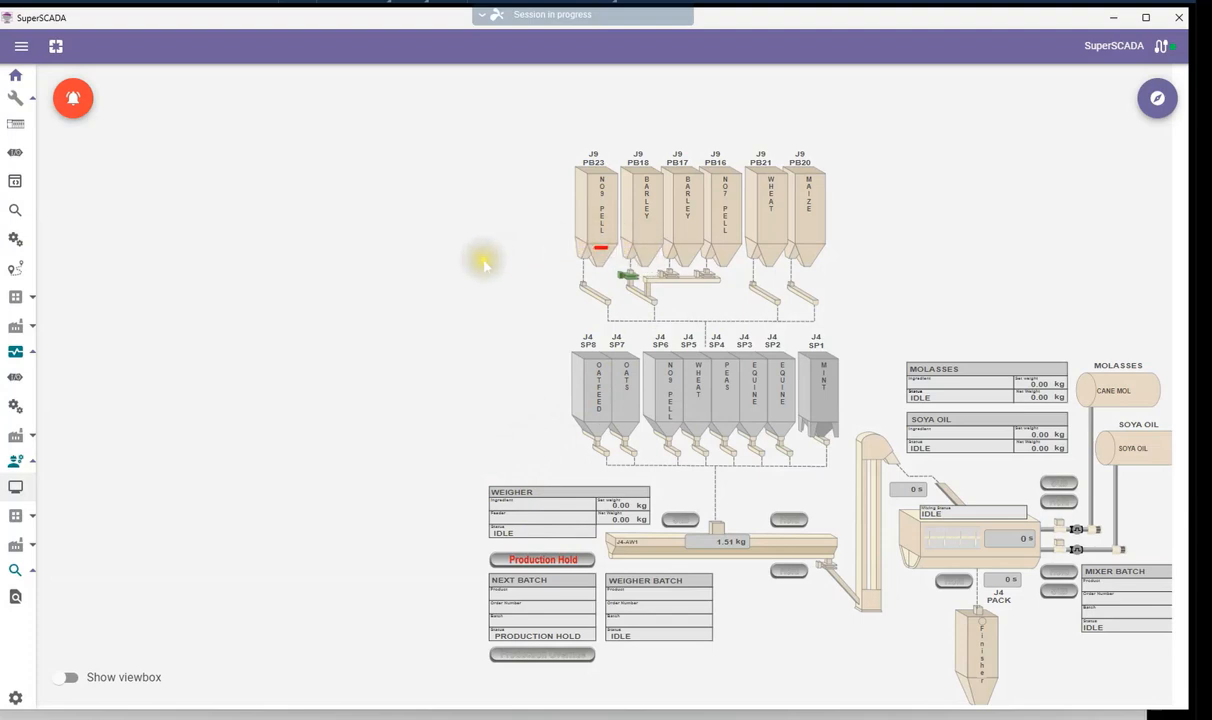
# Switch to the Odoo browser window and open the SuperSCADA app
pyautogui.moveTo(37, 260); pyautogui.dragTo(45, 260)
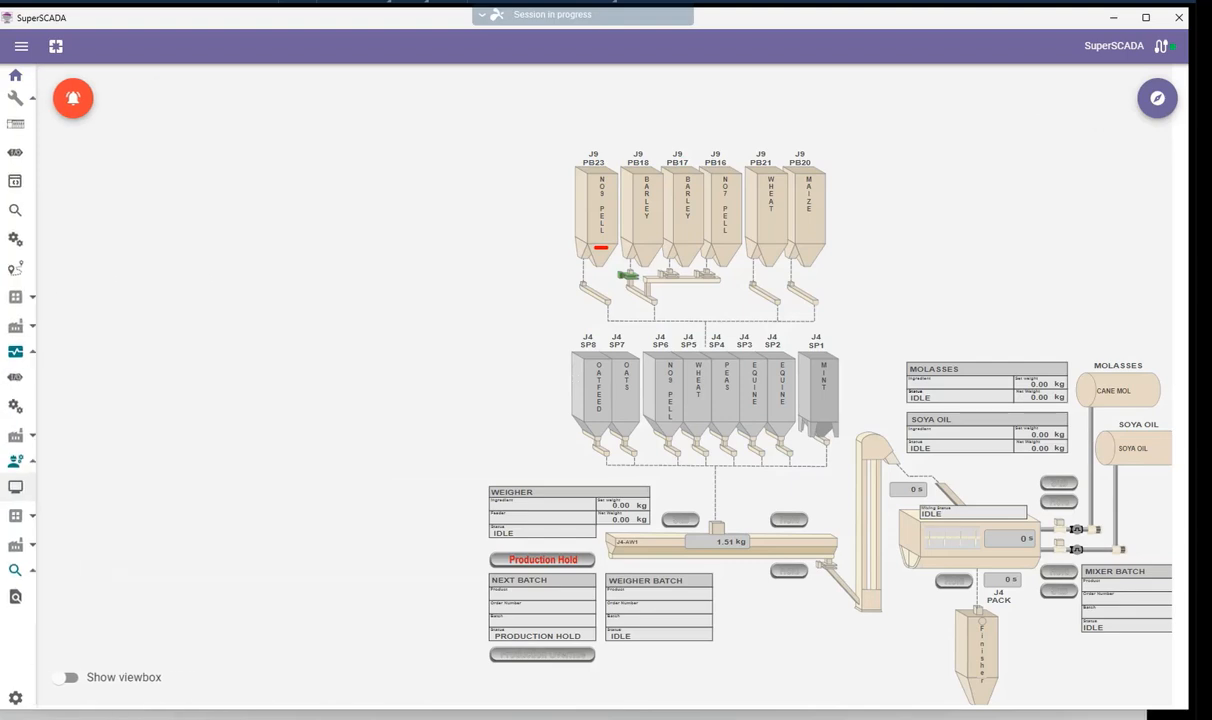
pyautogui.click(3, 248)
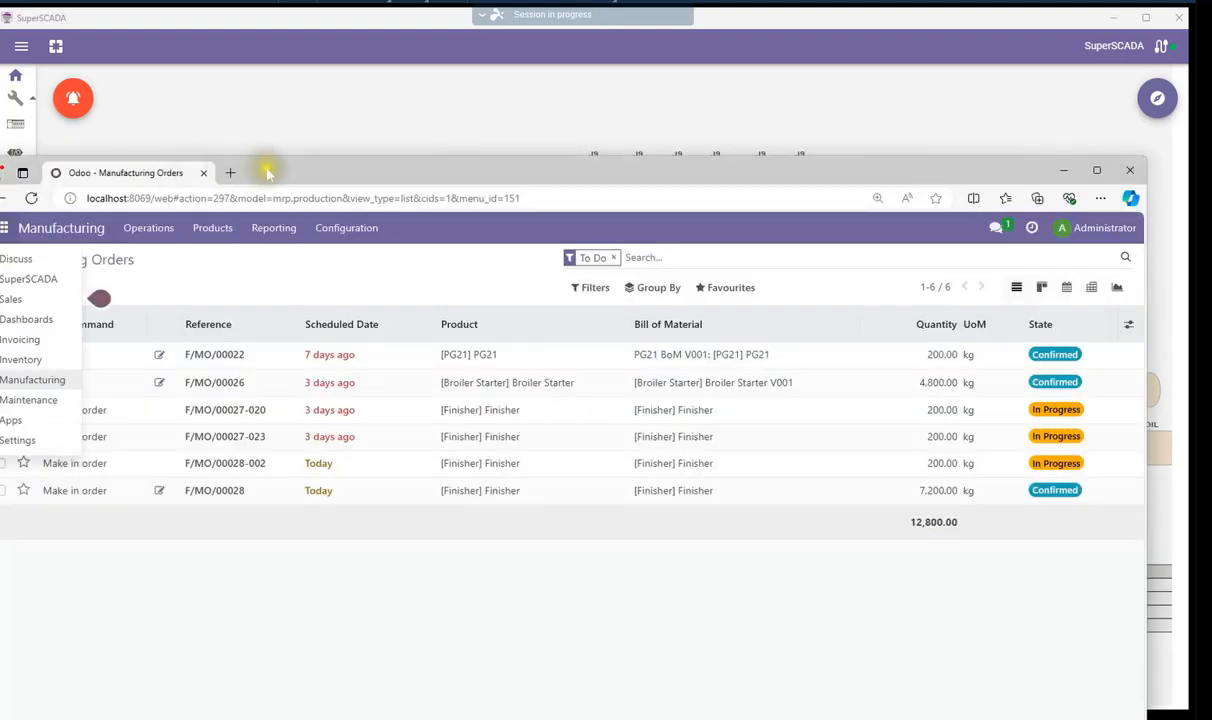
pyautogui.moveTo(268, 173); pyautogui.dragTo(269, 164)
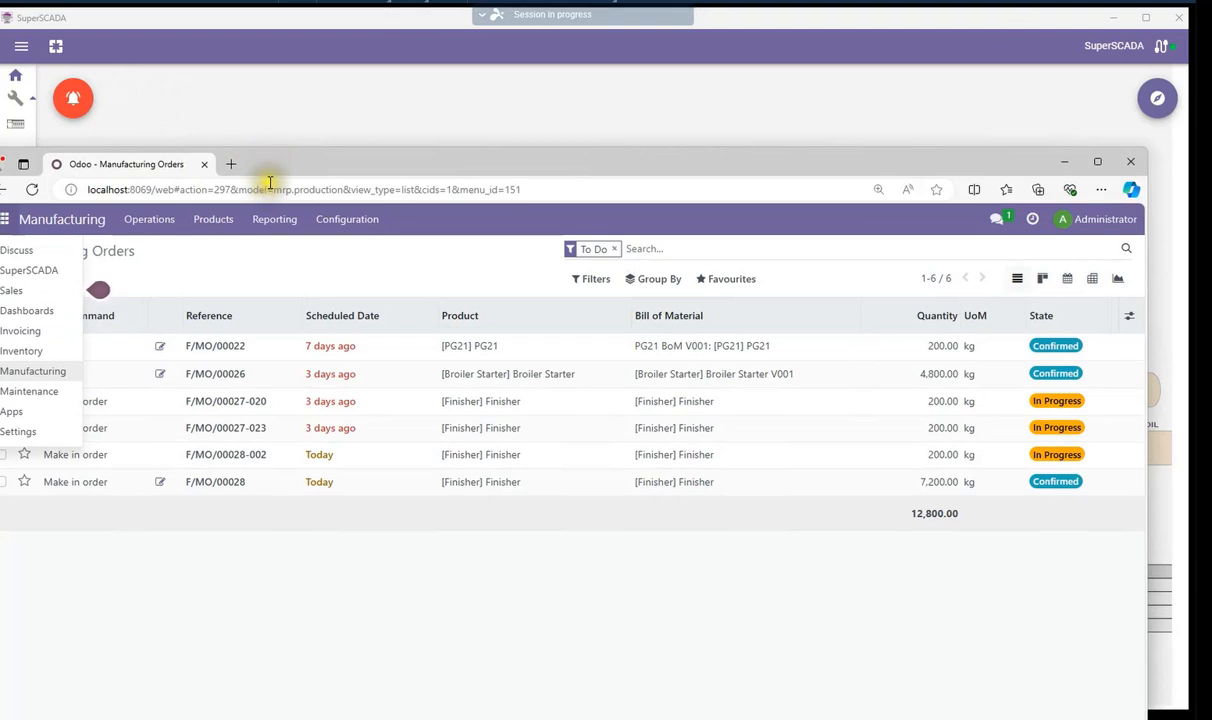
pyautogui.click(7, 221)
pyautogui.click(7, 221)
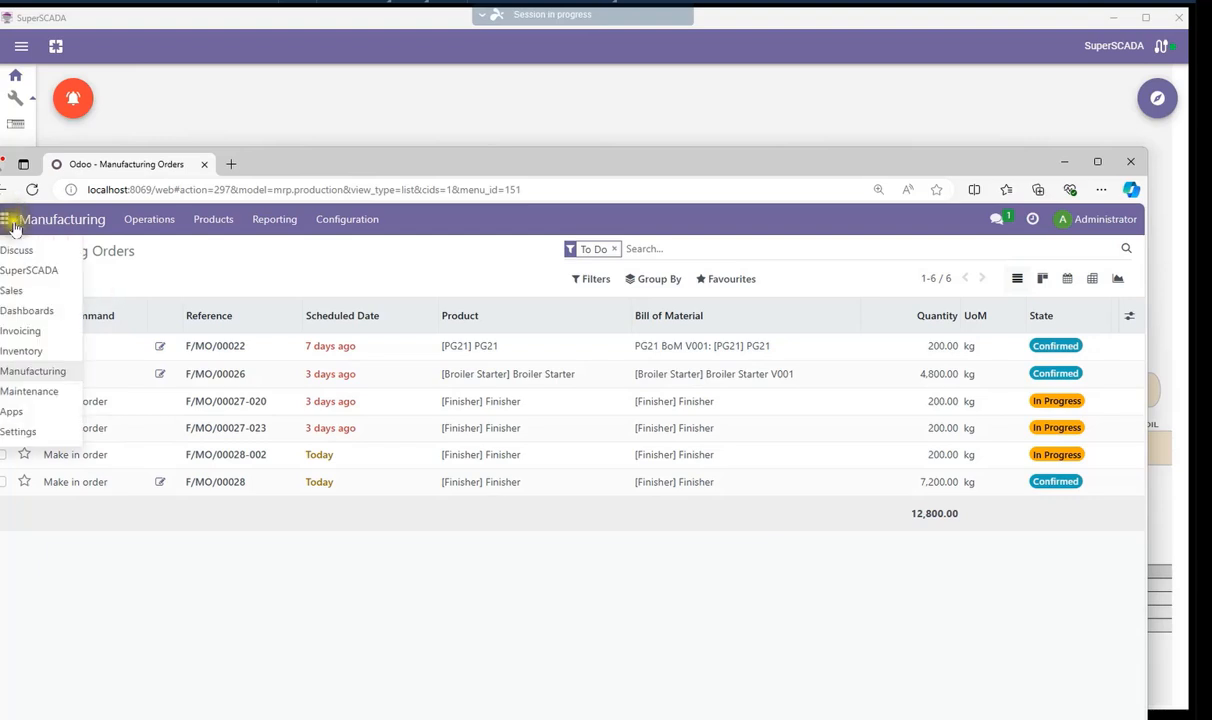
pyautogui.click(40, 272)
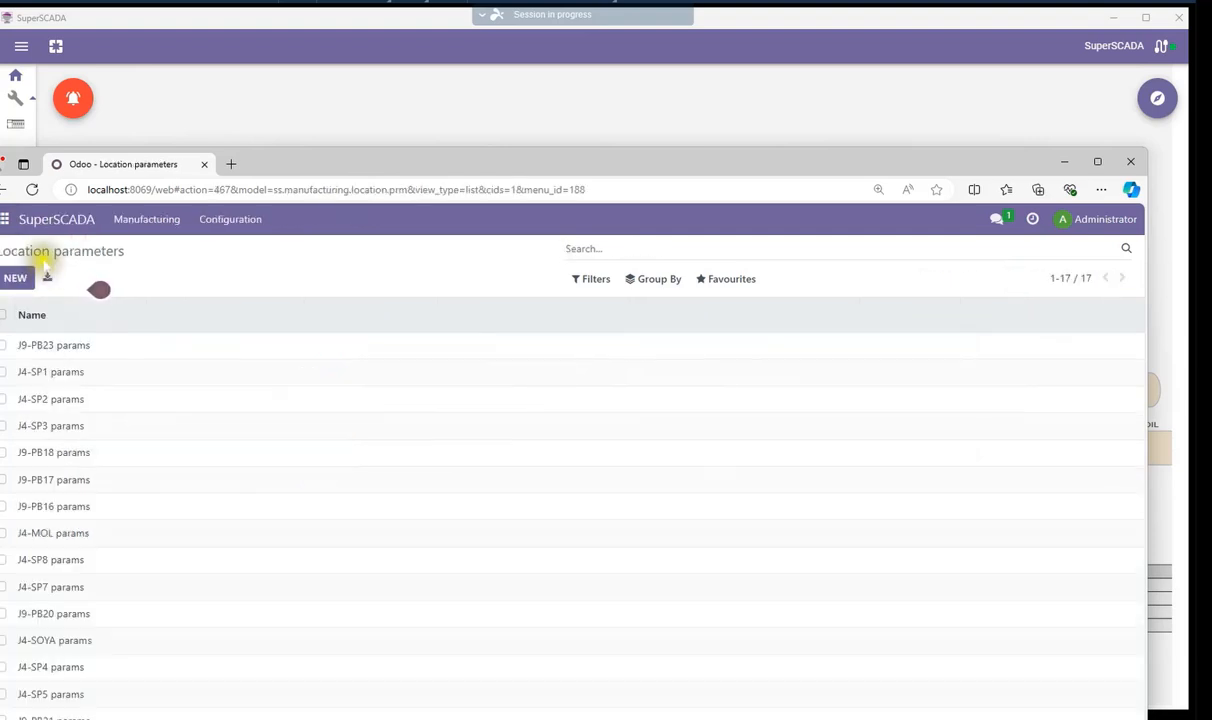
# Open the Feeder Parameters list and the J4-W1PB20 feeder record
pyautogui.click(150, 221)
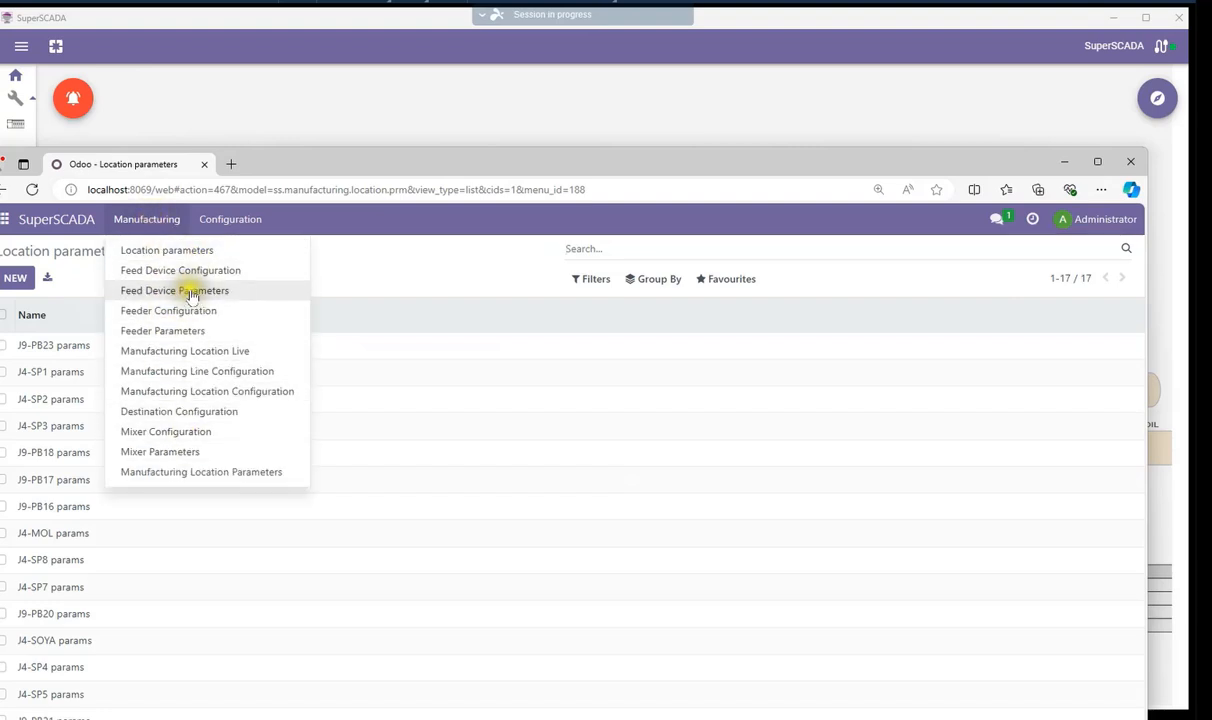
pyautogui.click(180, 331)
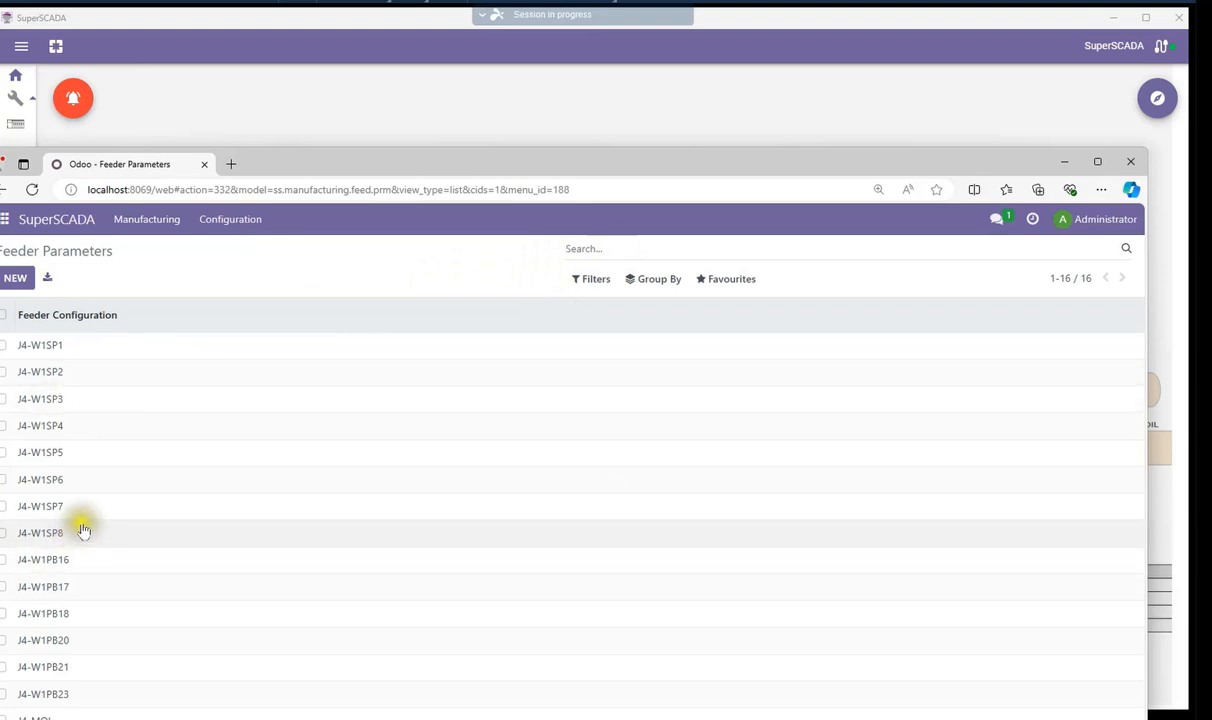
pyautogui.click(54, 642)
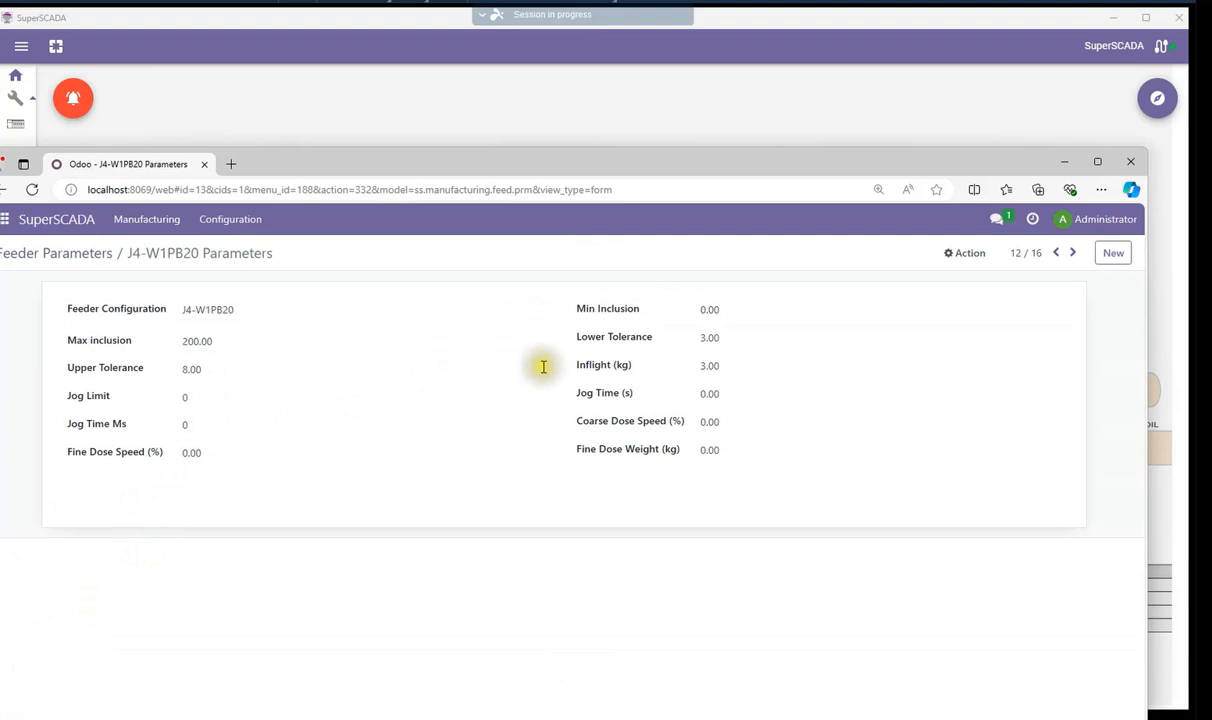
# Set the feeder's Jog Limit to 5
pyautogui.click(186, 342)
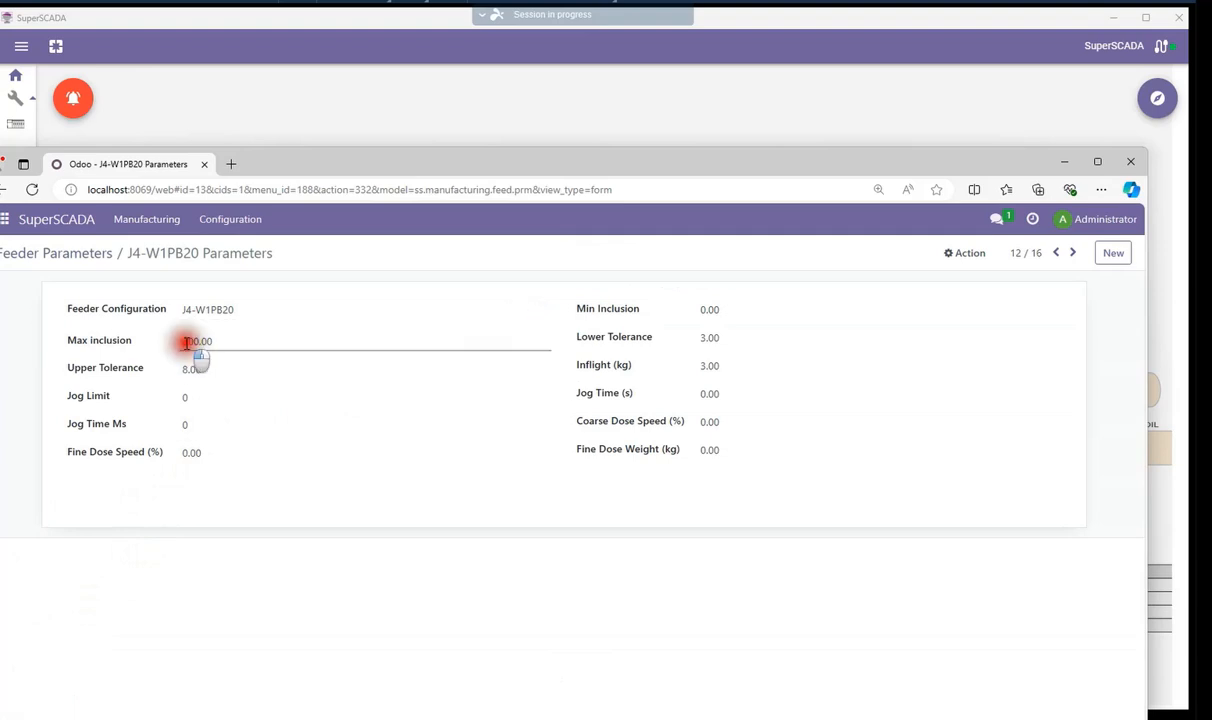
pyautogui.moveTo(186, 342); pyautogui.dragTo(221, 342)
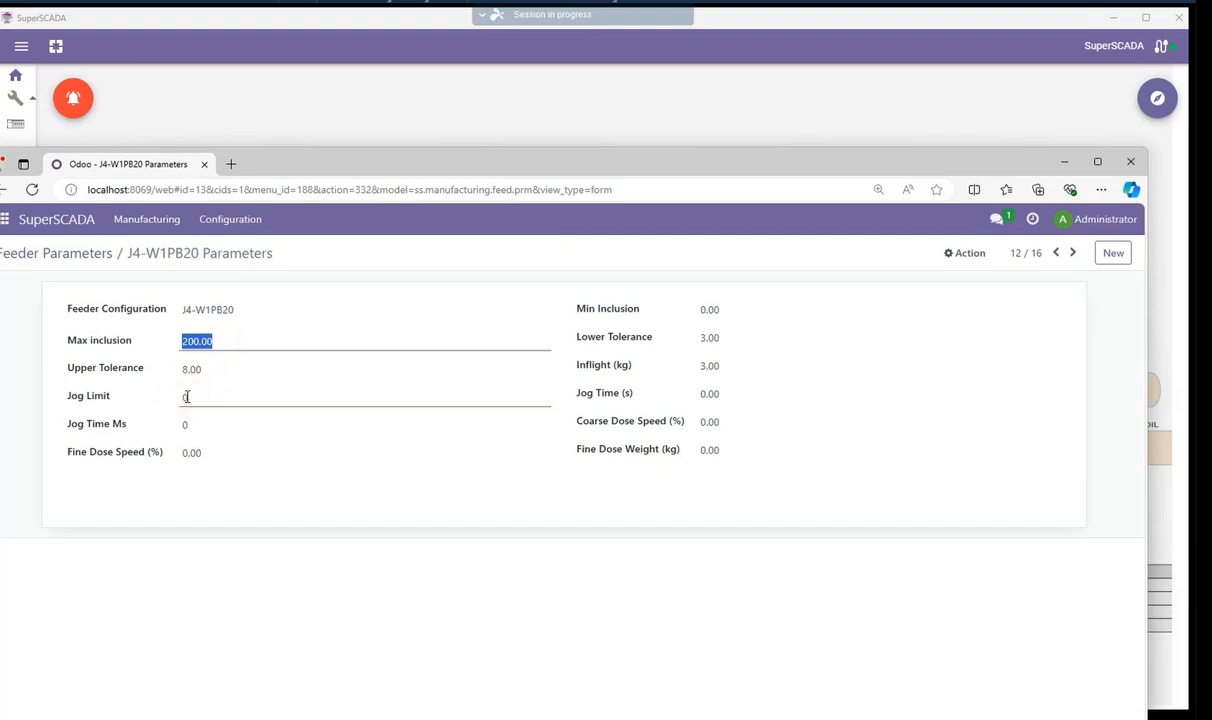
pyautogui.click(187, 397)
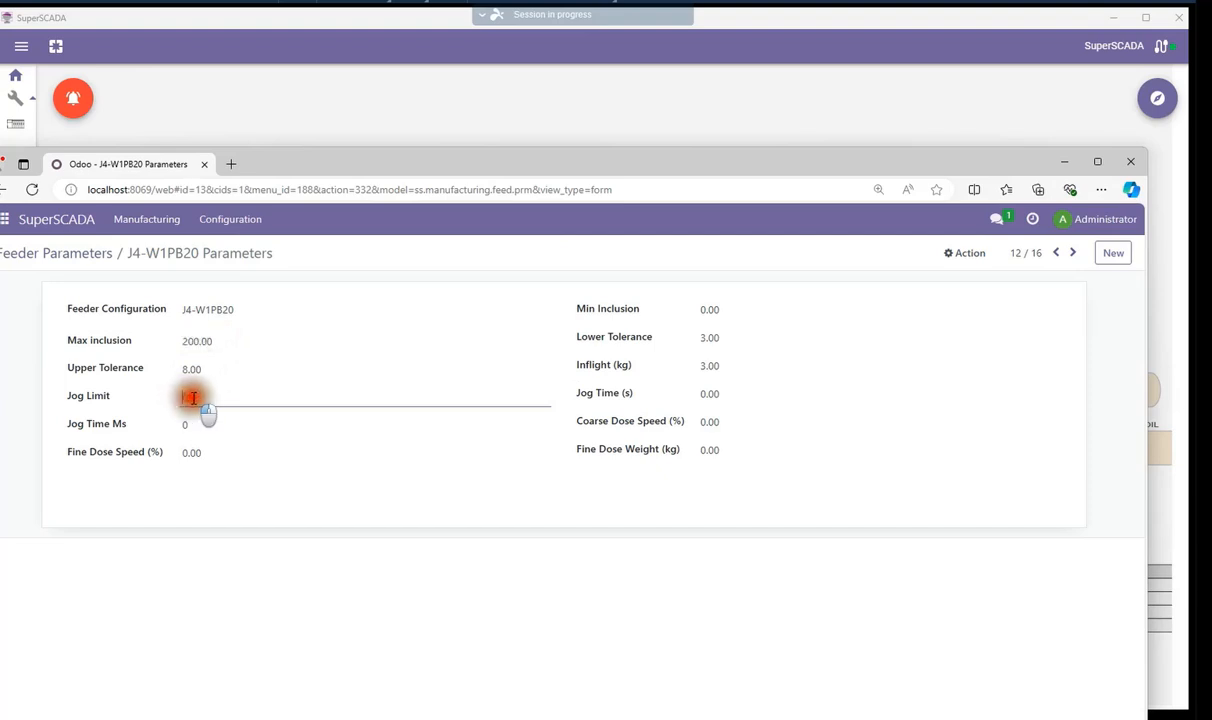
pyautogui.write('5')
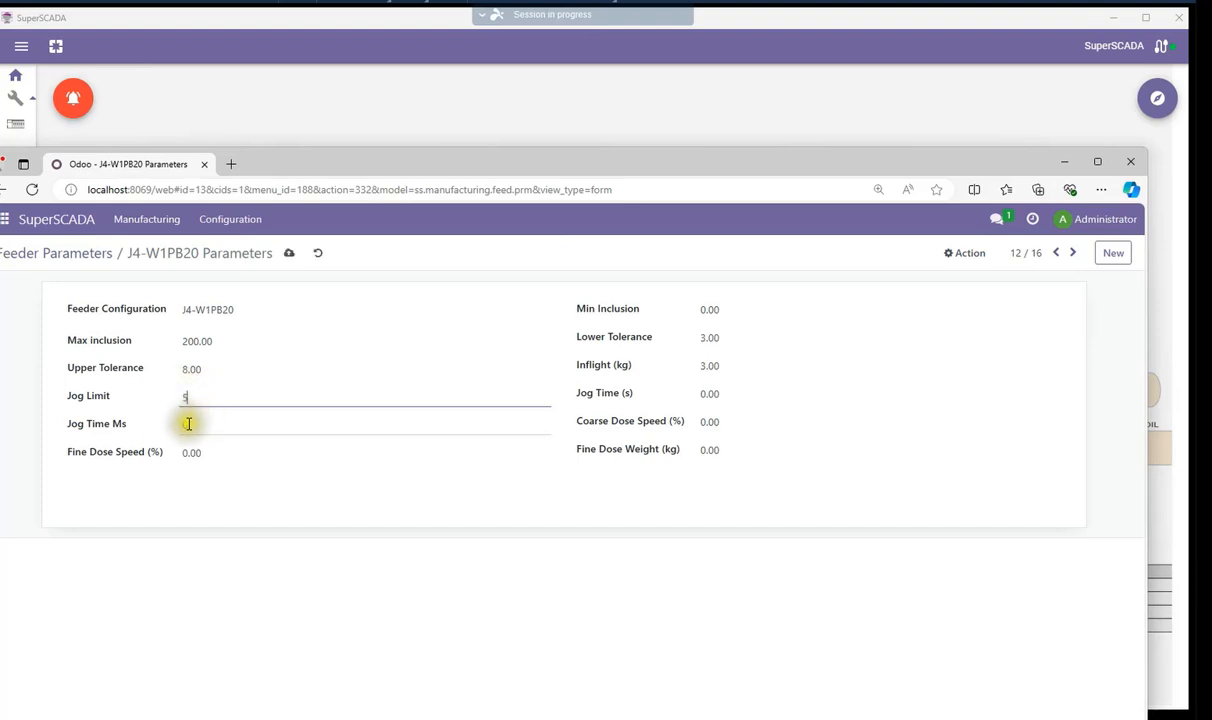
# Set the Jog Time Ms to 500
pyautogui.click(197, 424)
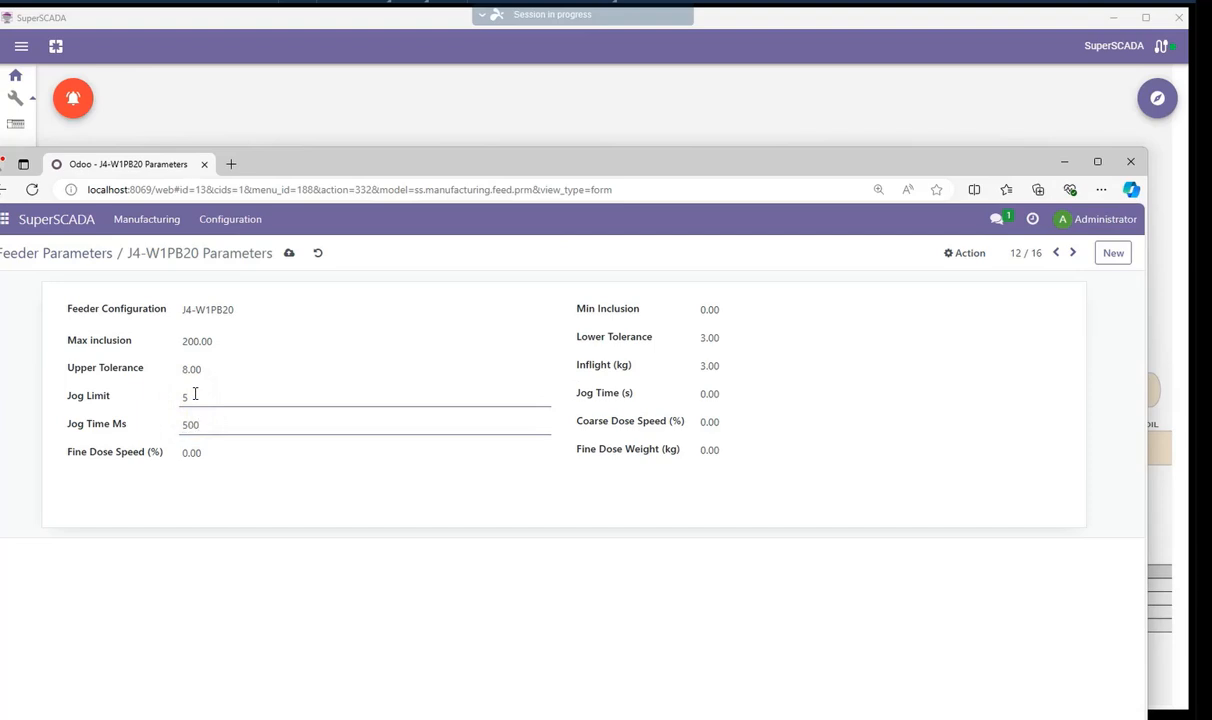
pyautogui.write('500')
pyautogui.press('Tab')
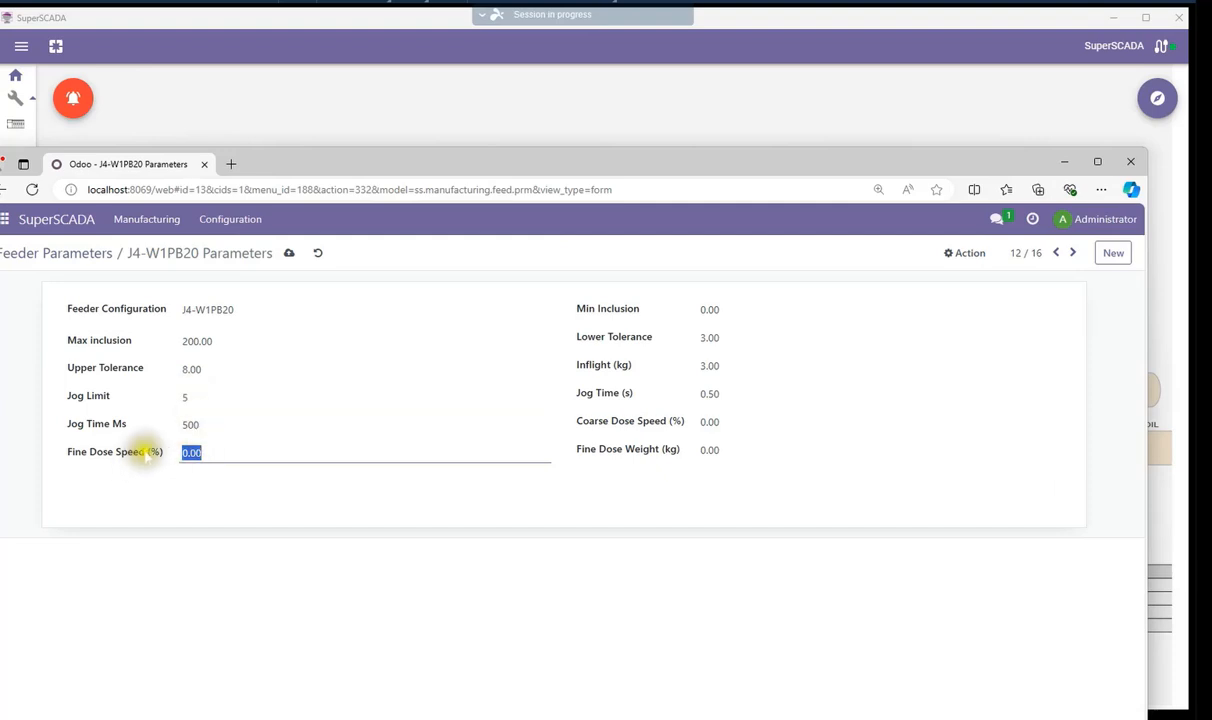
# Enter 100 as the Fine Dose Speed and undo it
pyautogui.write('100')
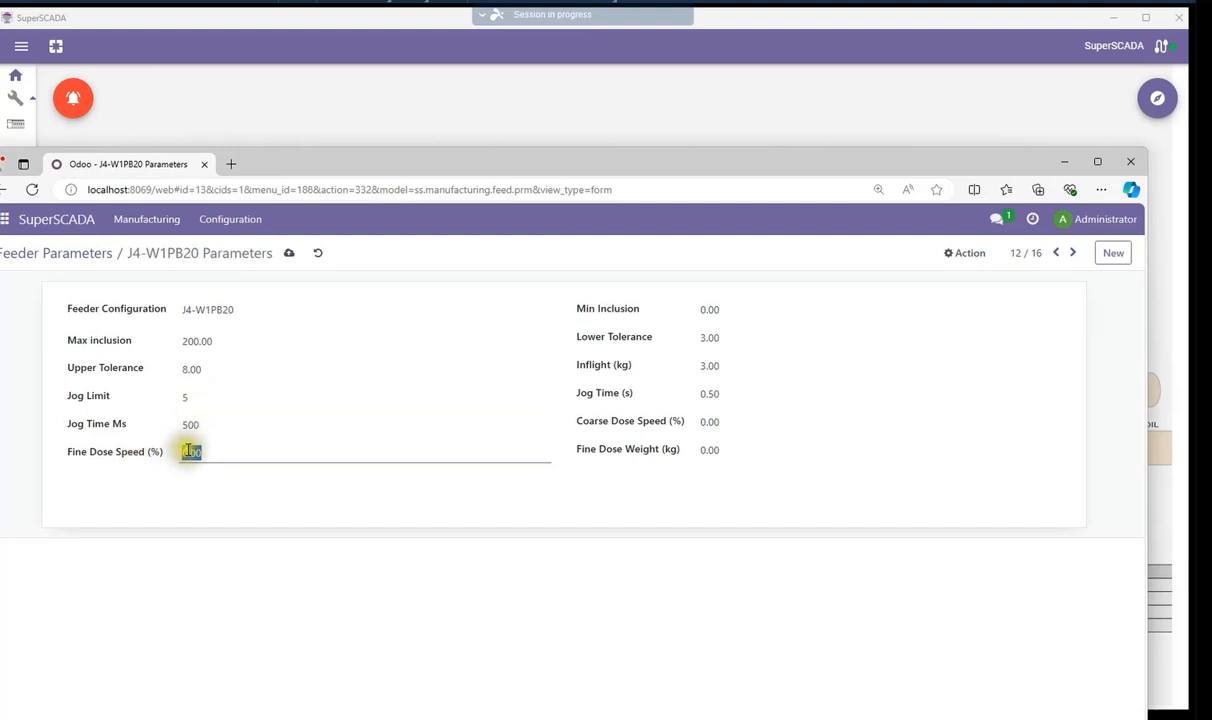
pyautogui.hotkey('ctrl', 'z')
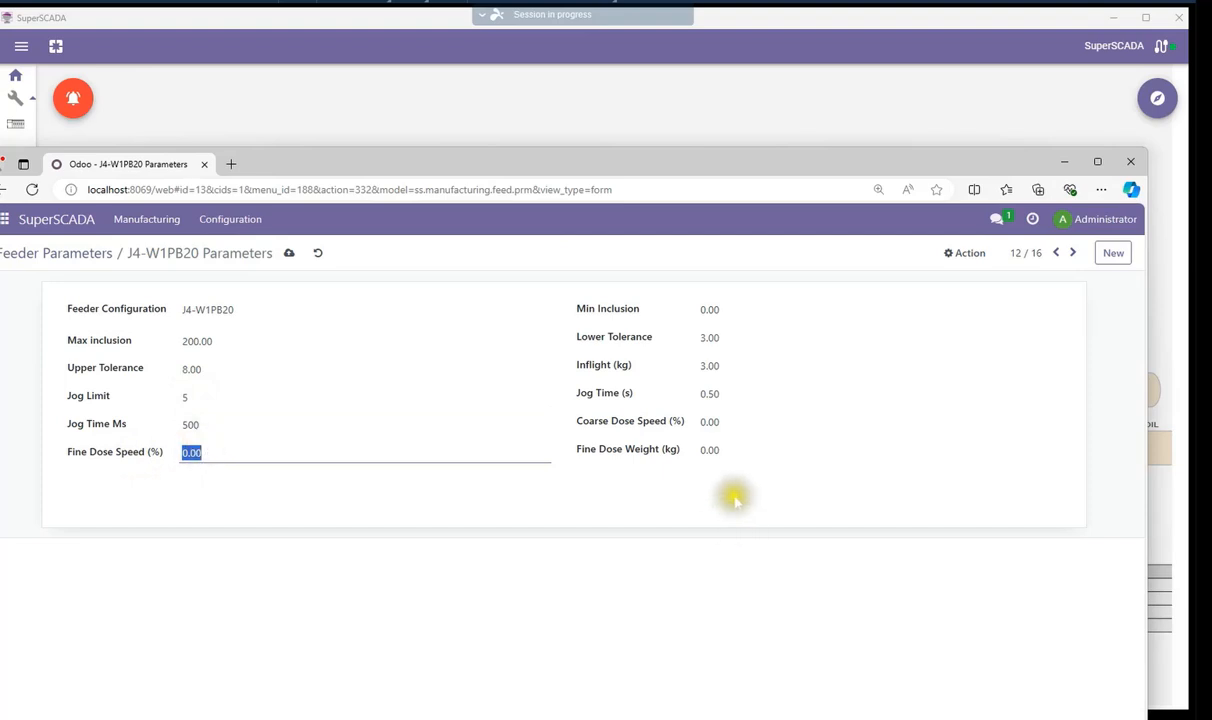
# Set the Min Inclusion to 2.00
pyautogui.click(706, 451)
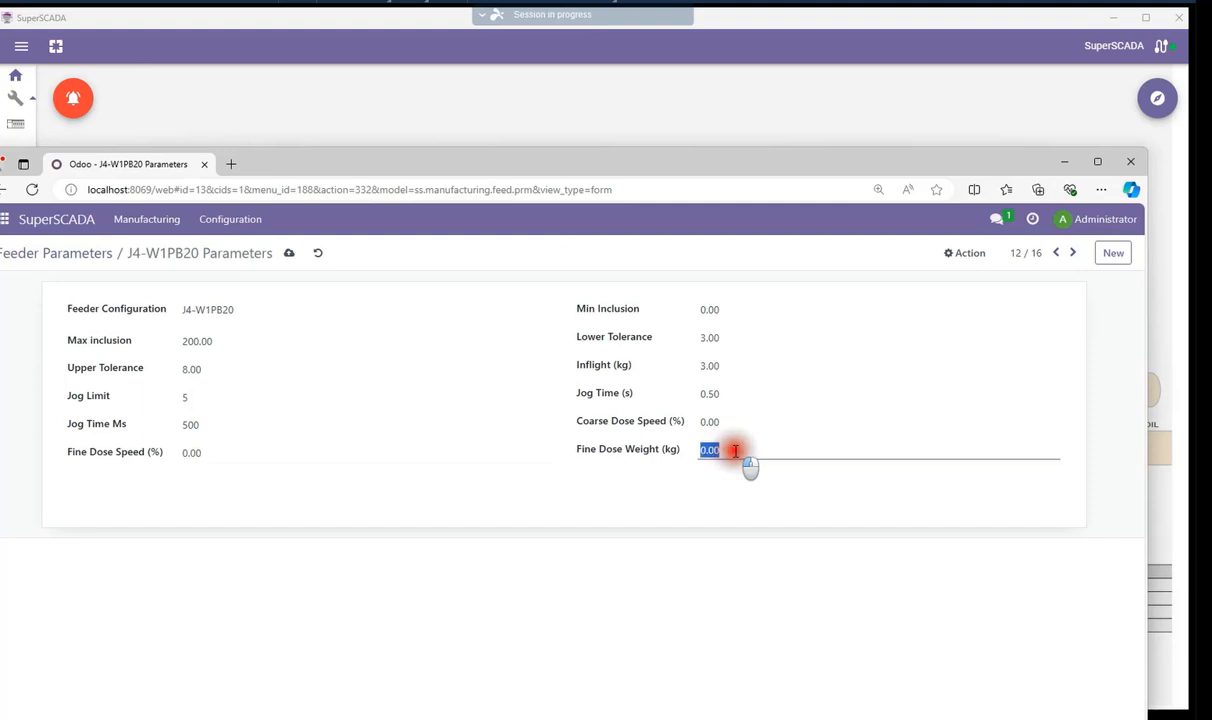
pyautogui.click(725, 307)
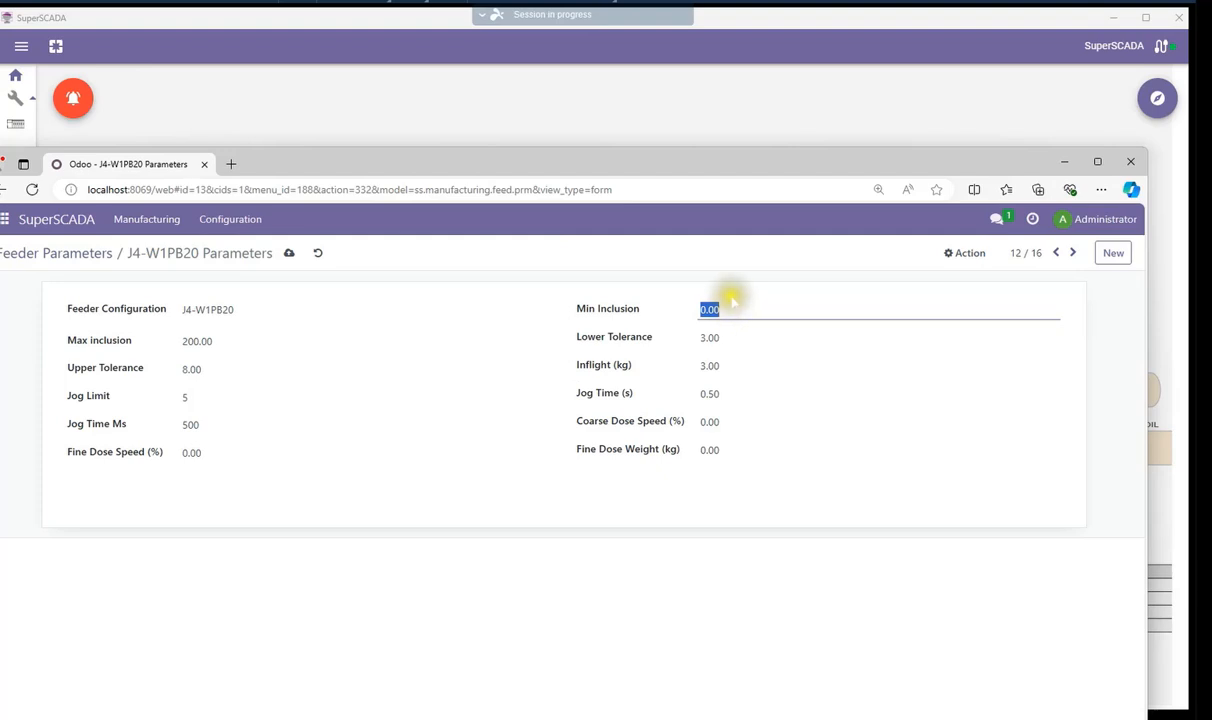
pyautogui.click(718, 336)
pyautogui.click(706, 337)
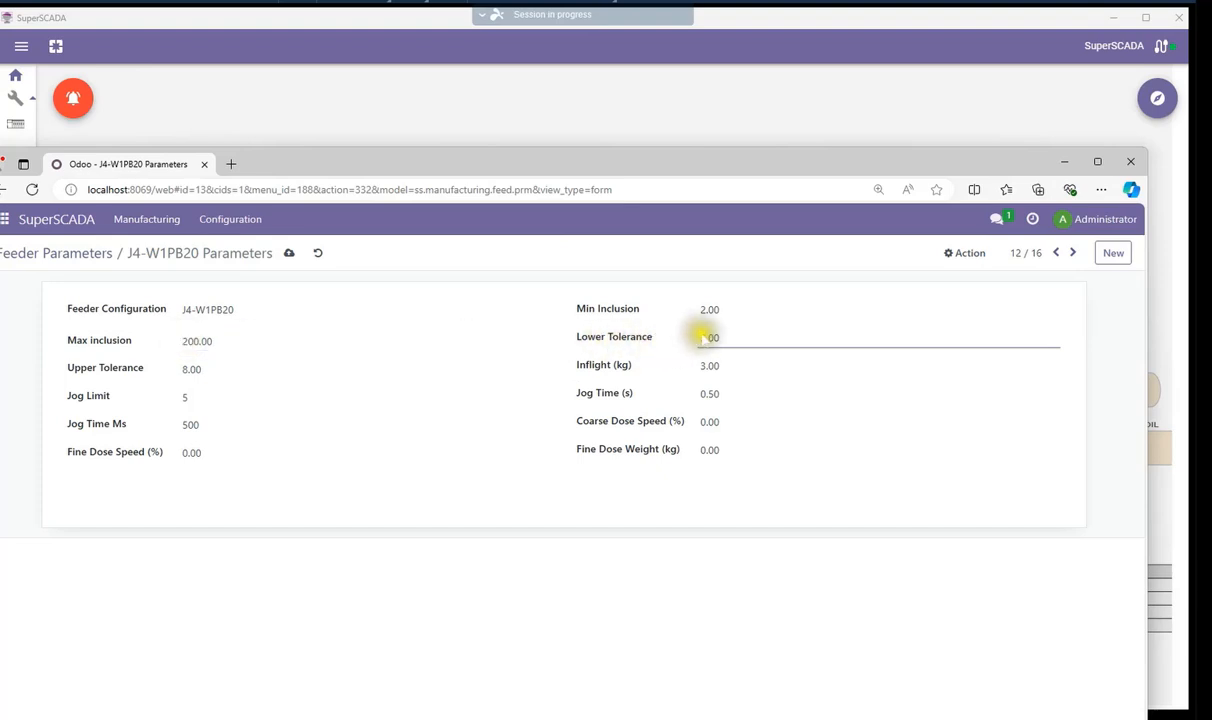
pyautogui.moveTo(707, 337); pyautogui.dragTo(721, 337)
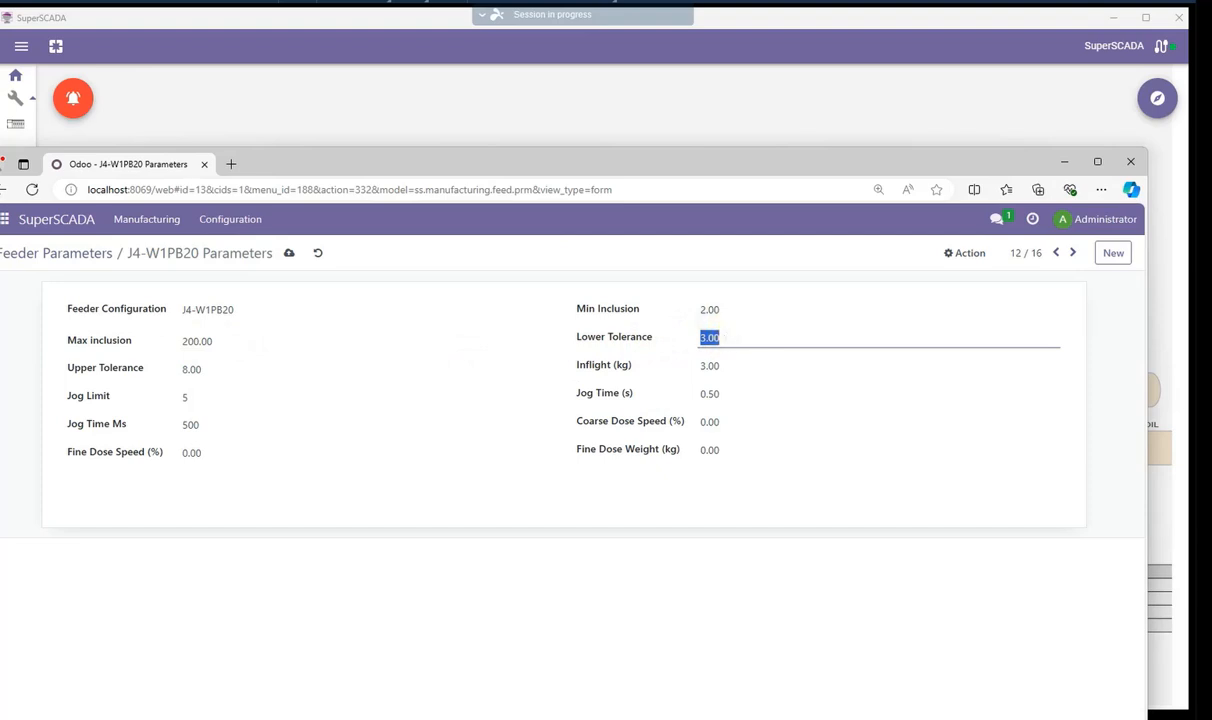
# Inspect the Jog Time Ms, Inflight, Jog Time and Coarse Dose Speed fields
pyautogui.click(201, 426)
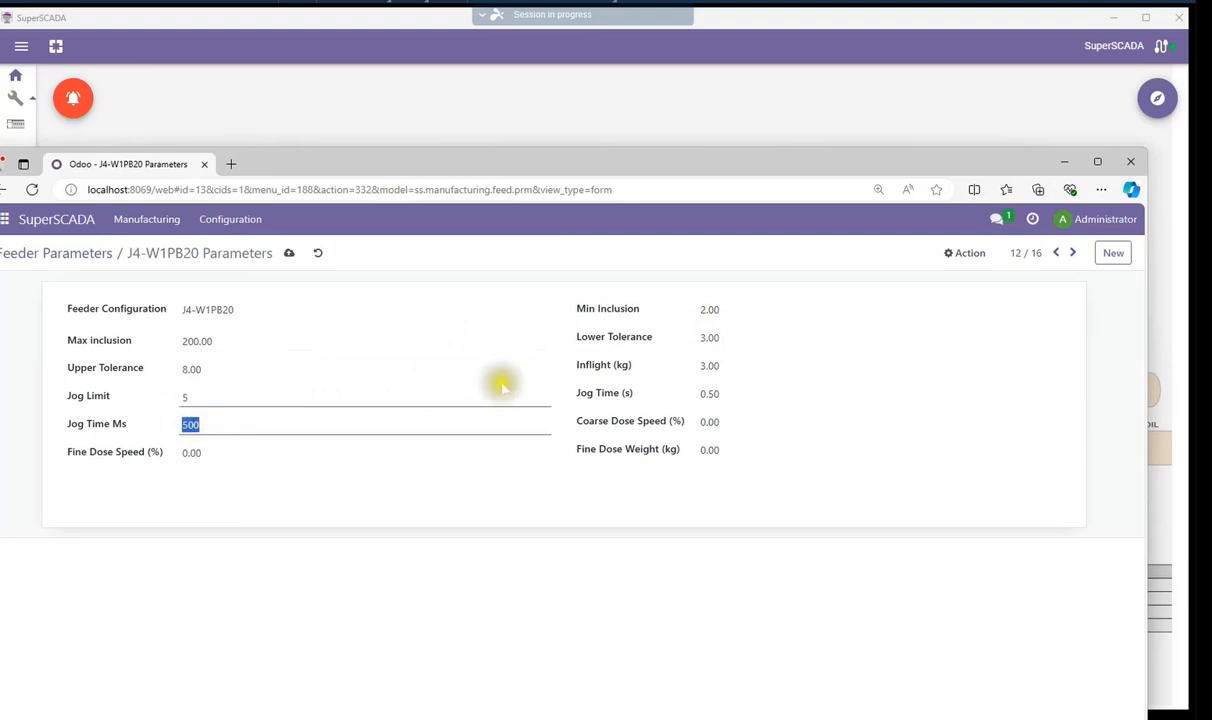
pyautogui.click(707, 366)
pyautogui.moveTo(707, 366); pyautogui.dragTo(724, 366)
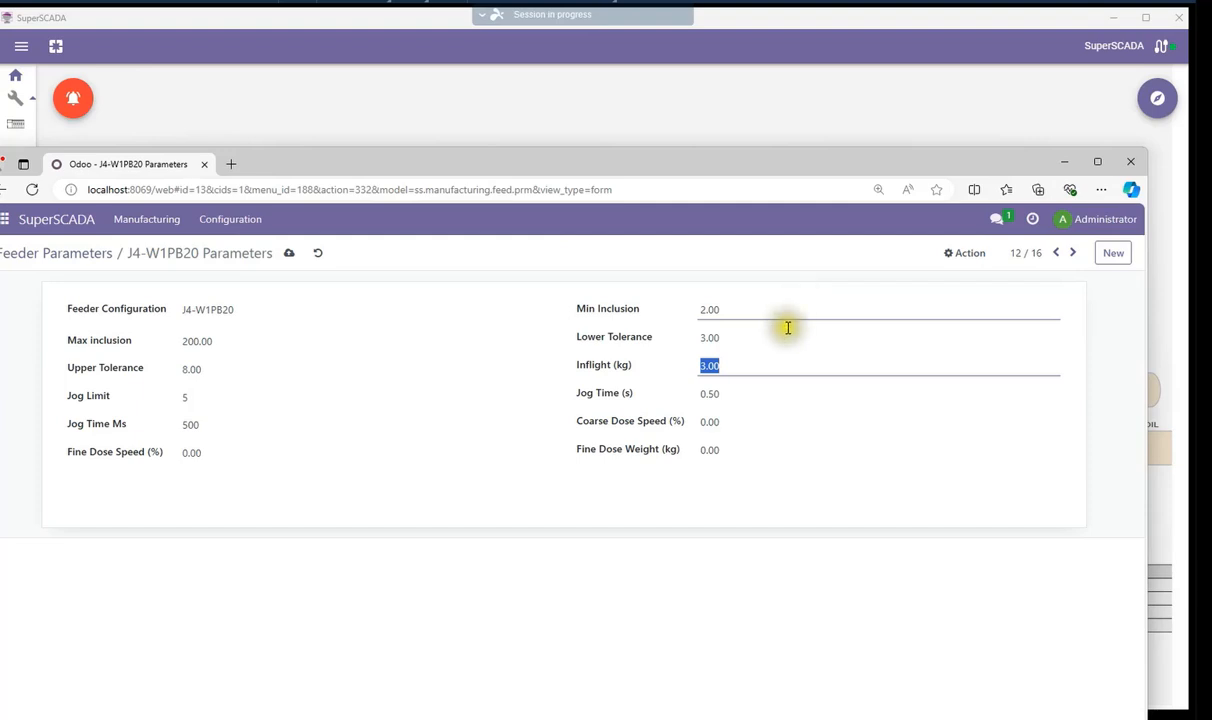
pyautogui.click(711, 395)
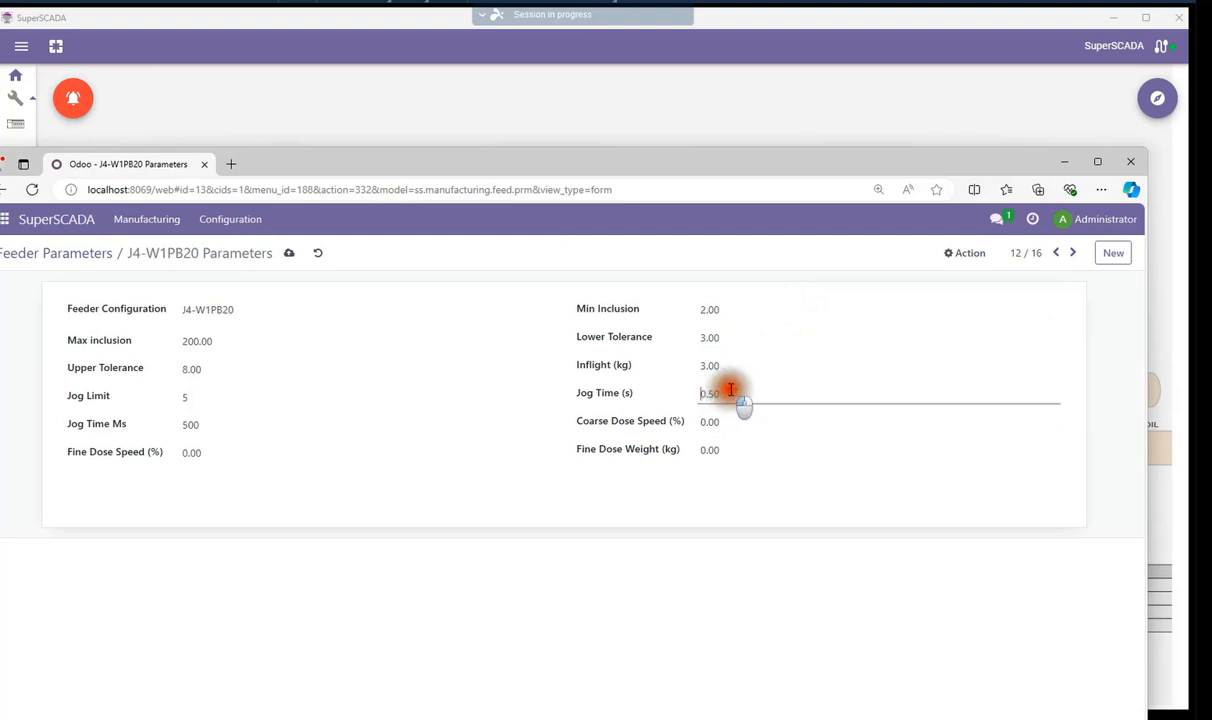
pyautogui.click(200, 426)
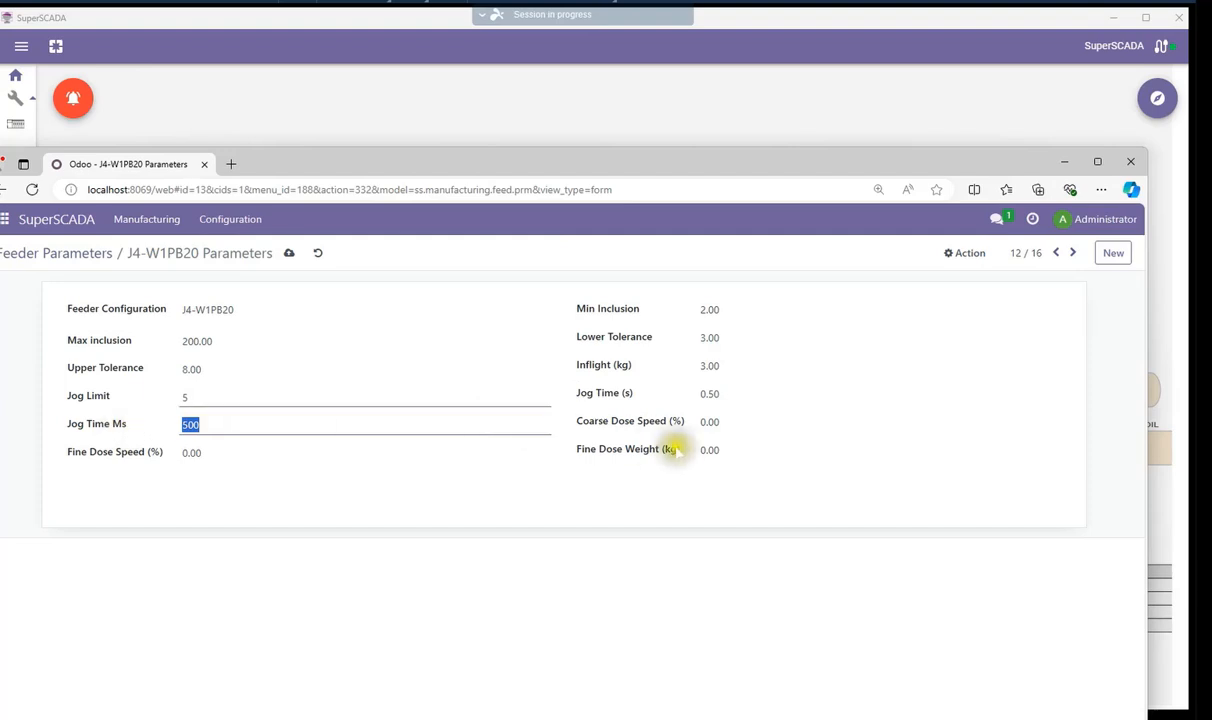
pyautogui.click(708, 421)
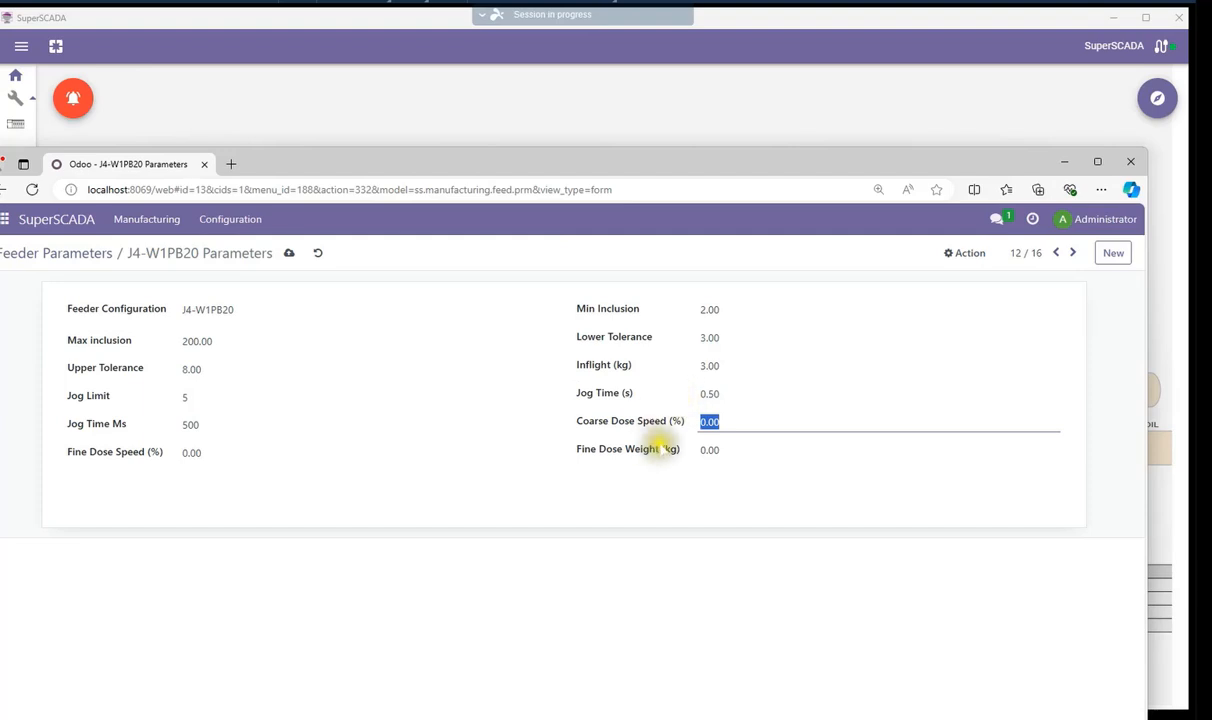
# Set the Fine Dose Weight to 10 kg
pyautogui.doubleClick(716, 451)
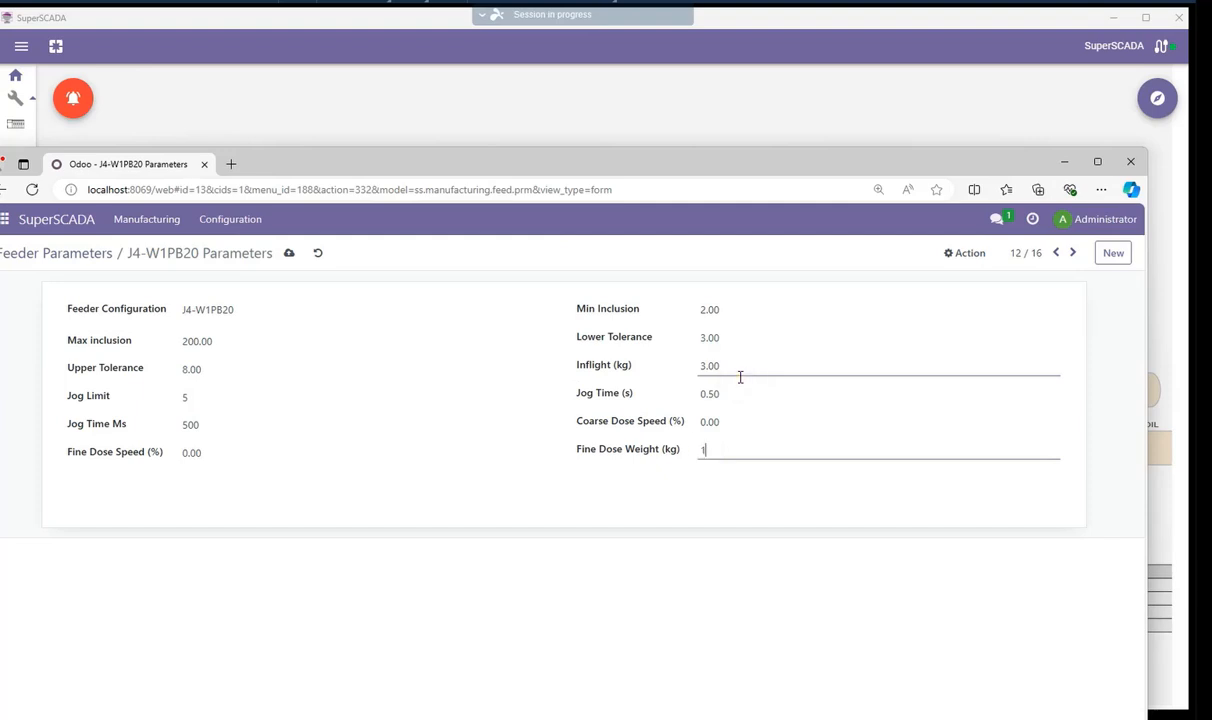
pyautogui.write('10')
pyautogui.click(730, 378)
pyautogui.click(730, 452)
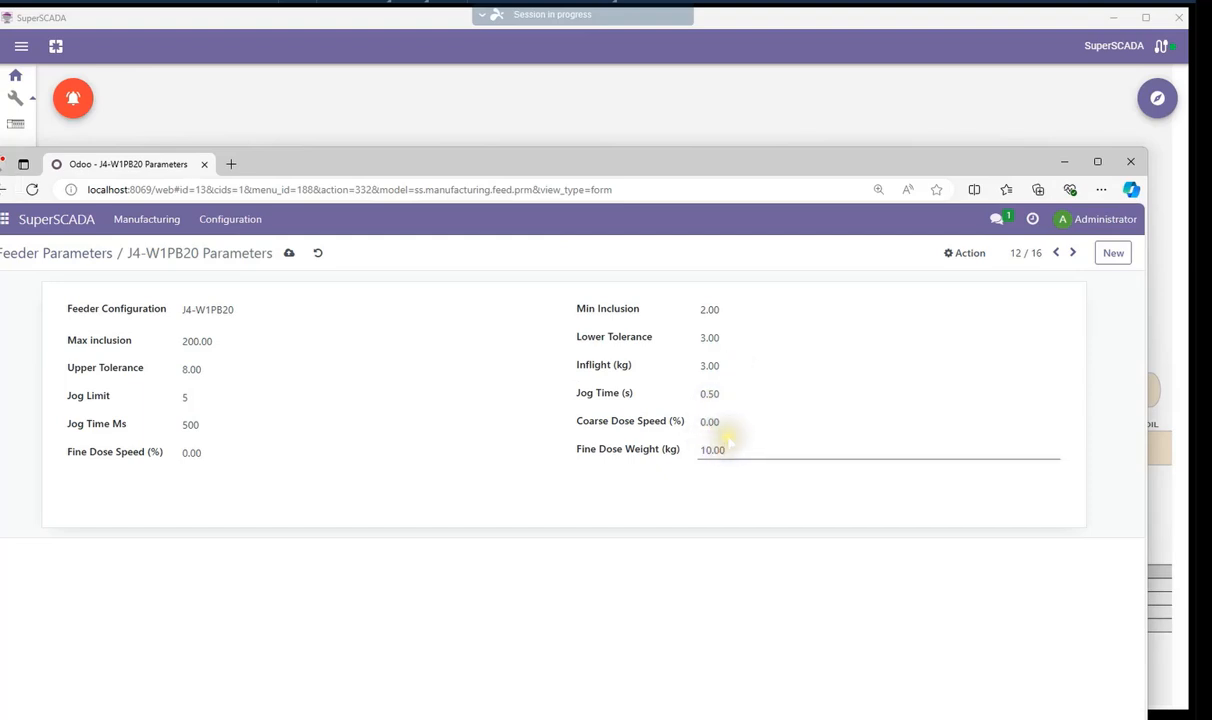
pyautogui.click(726, 447)
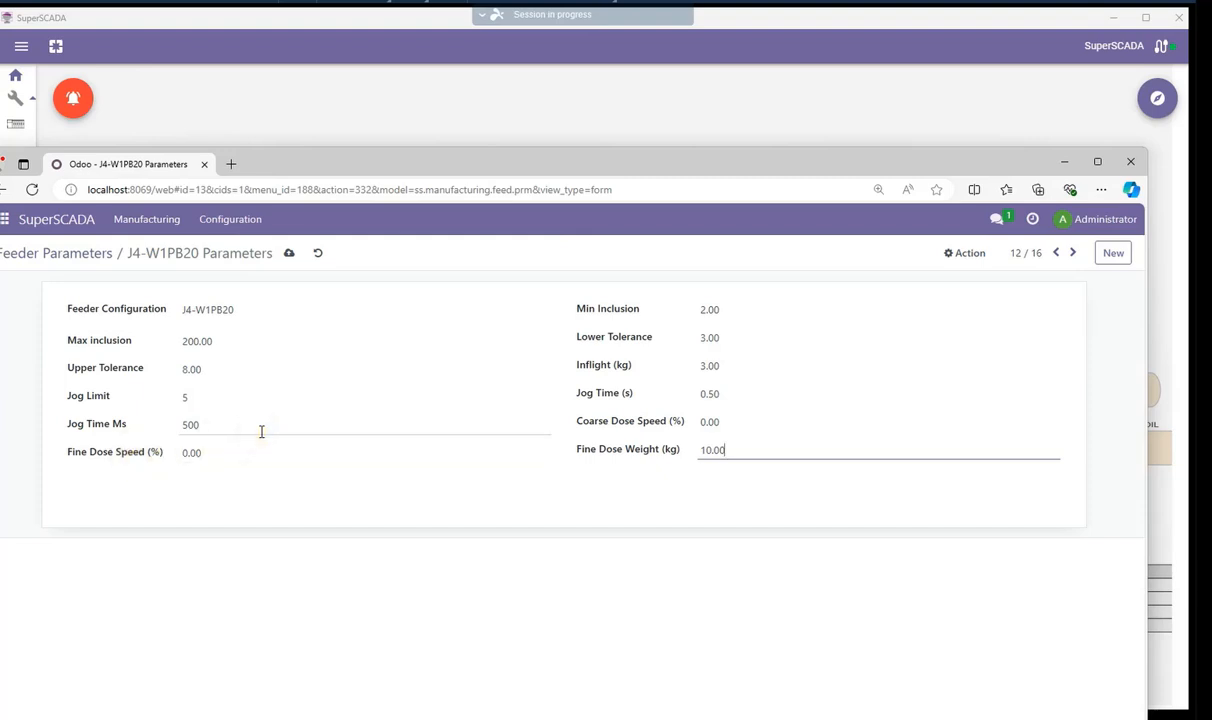
# Save the J4-W1PB20 feeder parameters record
pyautogui.click(291, 256)
pyautogui.click(291, 256)
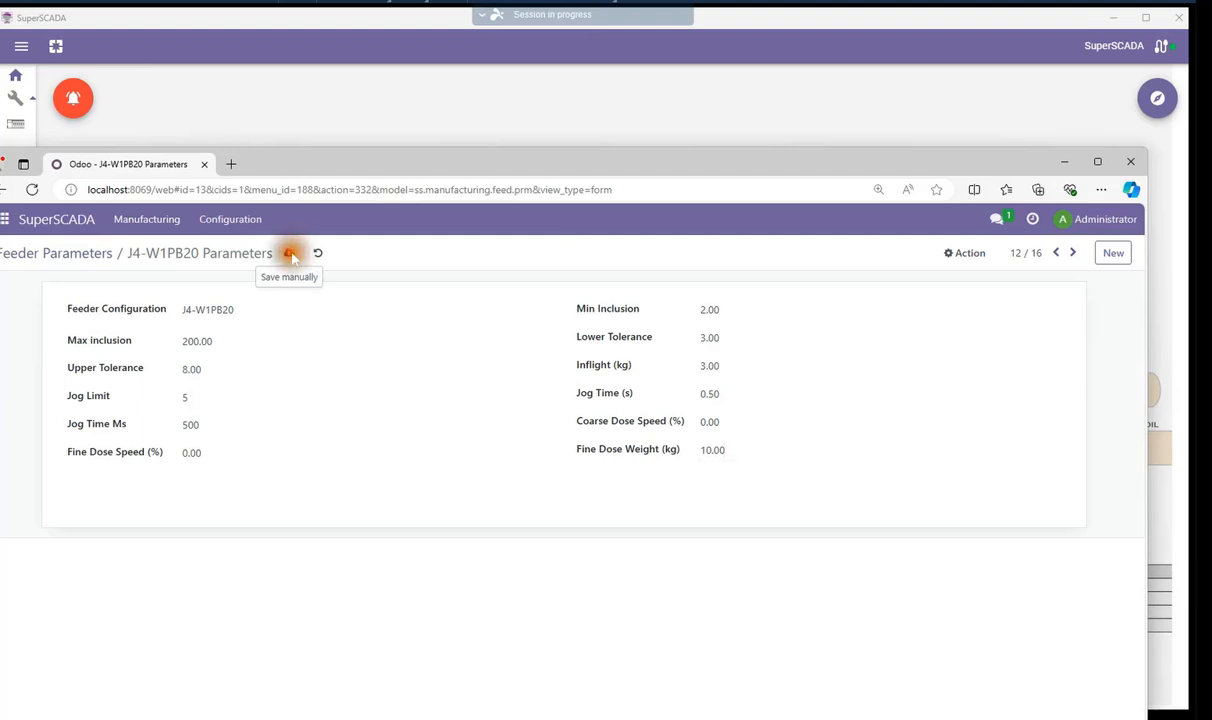
# Open the J4-W1 record from the Feed Device Parameters list
pyautogui.click(148, 220)
pyautogui.click(176, 290)
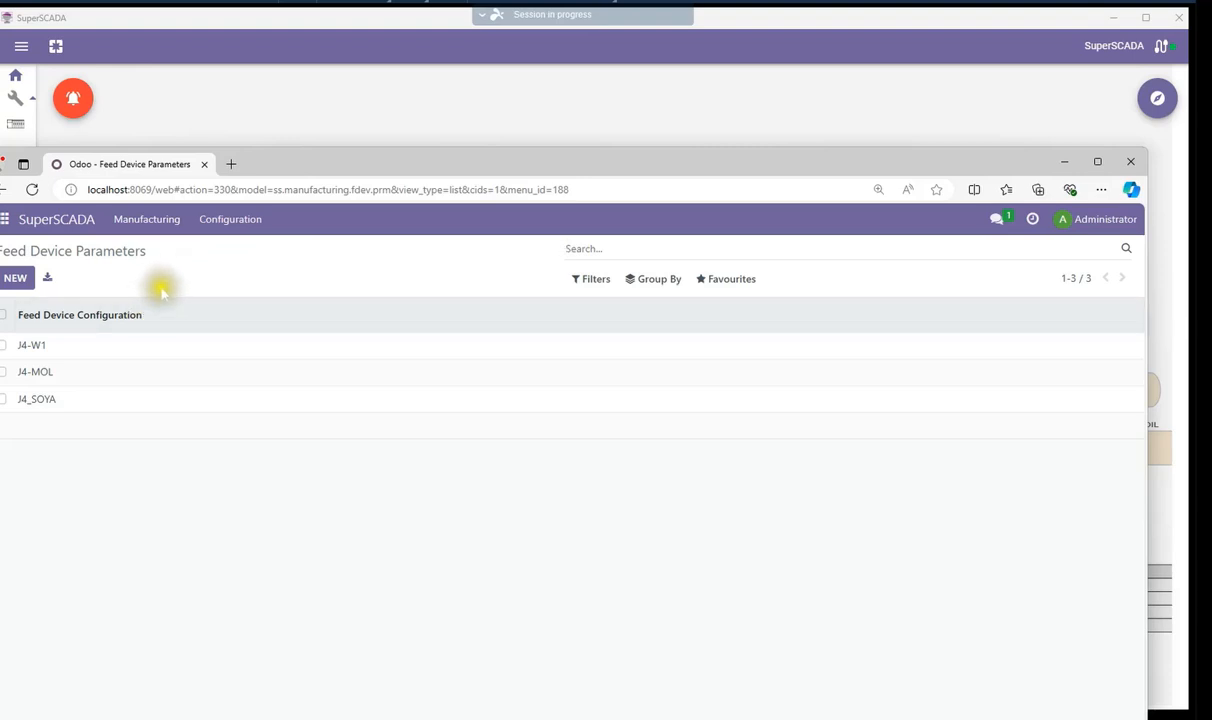
pyautogui.click(40, 346)
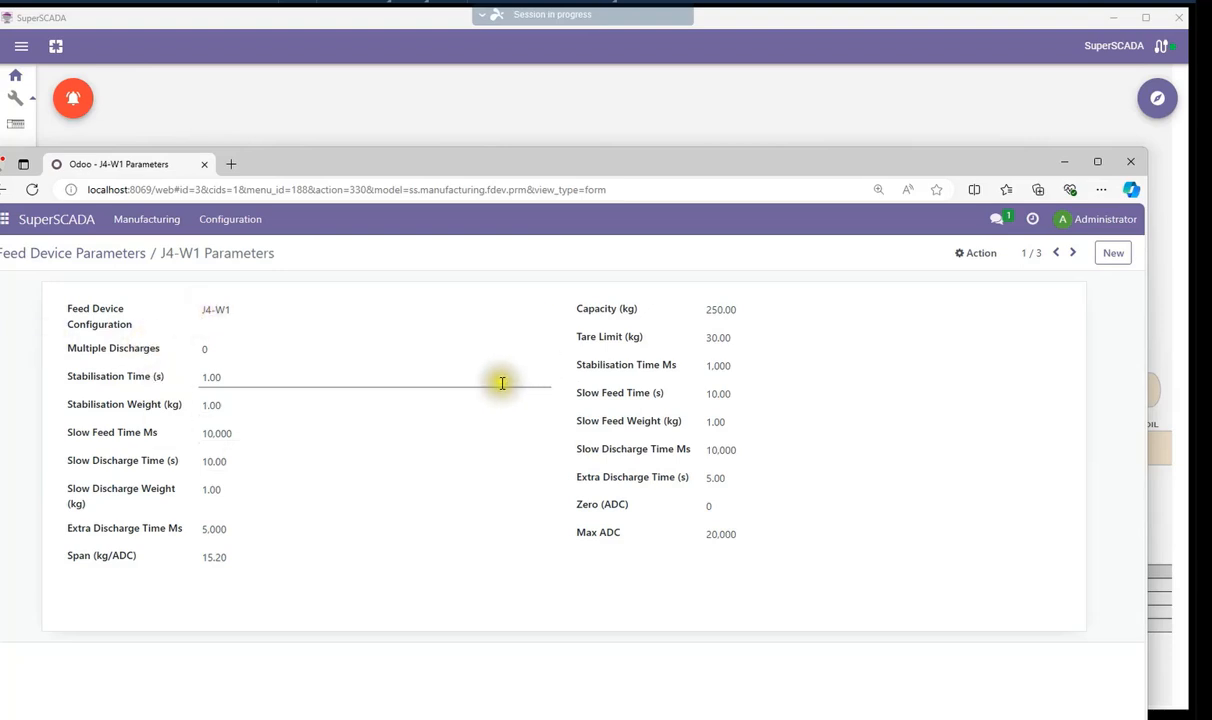
# Inspect the J4-W1 stabilisation, slow feed, slow discharge and tare limit parameter fields
pyautogui.click(232, 377)
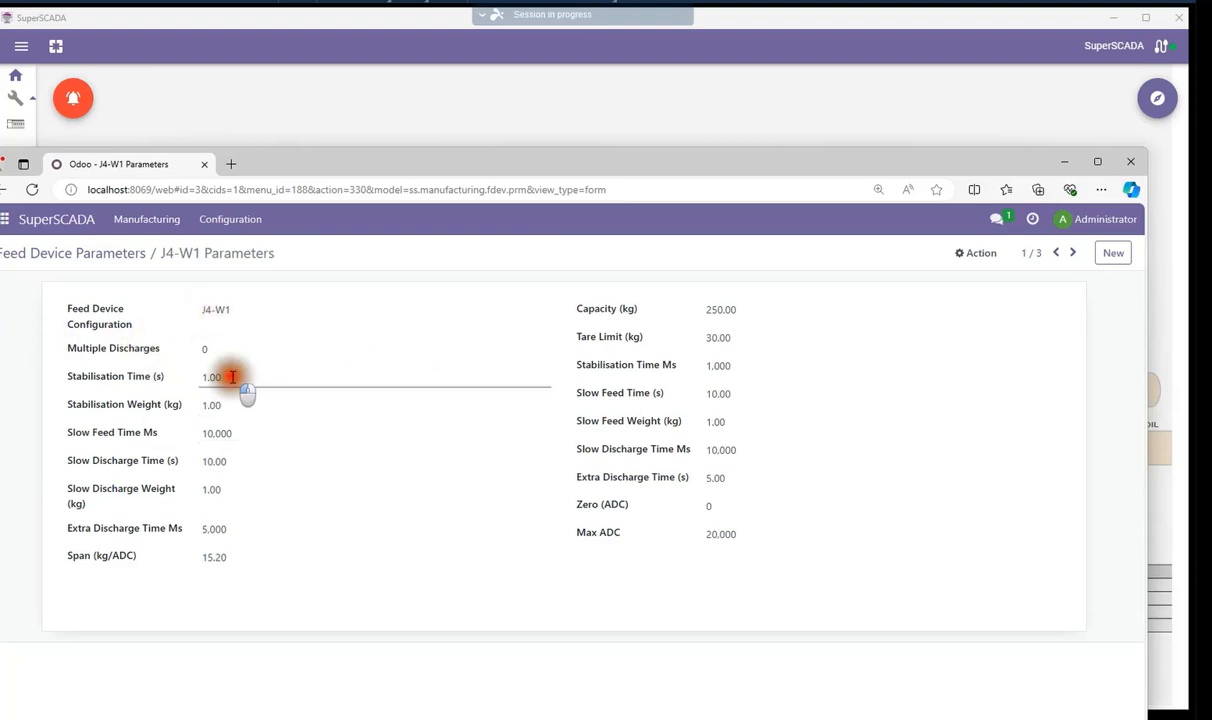
pyautogui.doubleClick(211, 378)
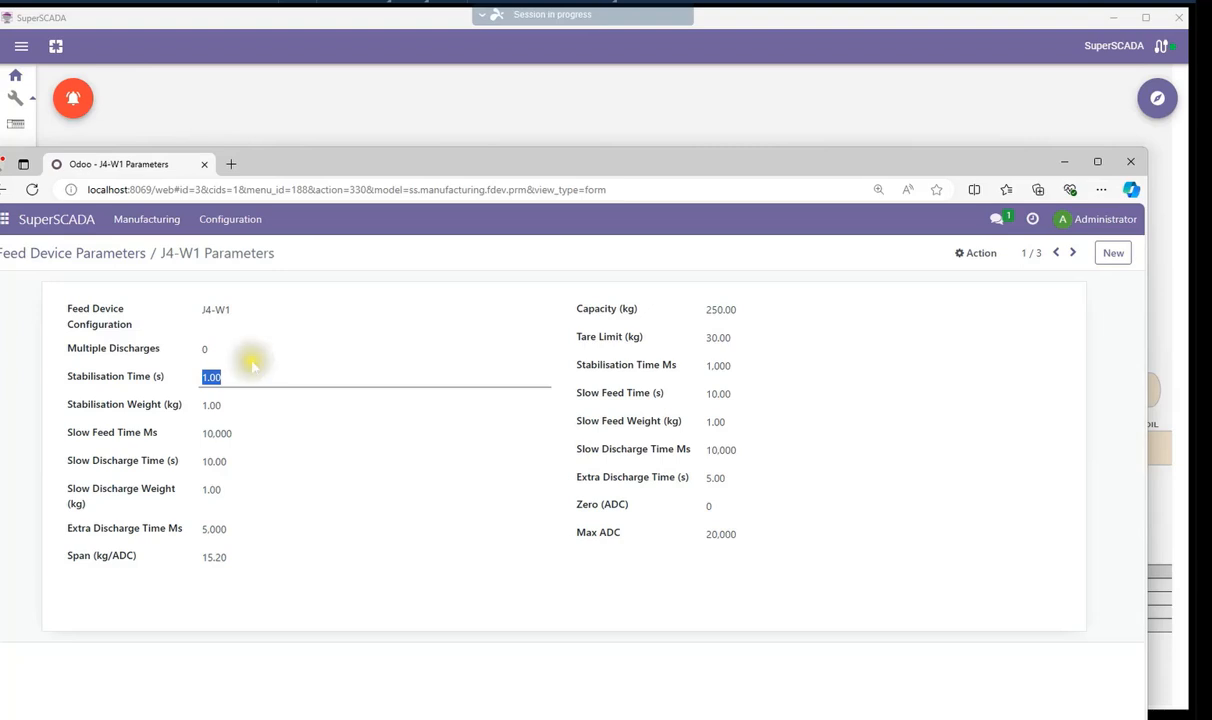
pyautogui.doubleClick(218, 404)
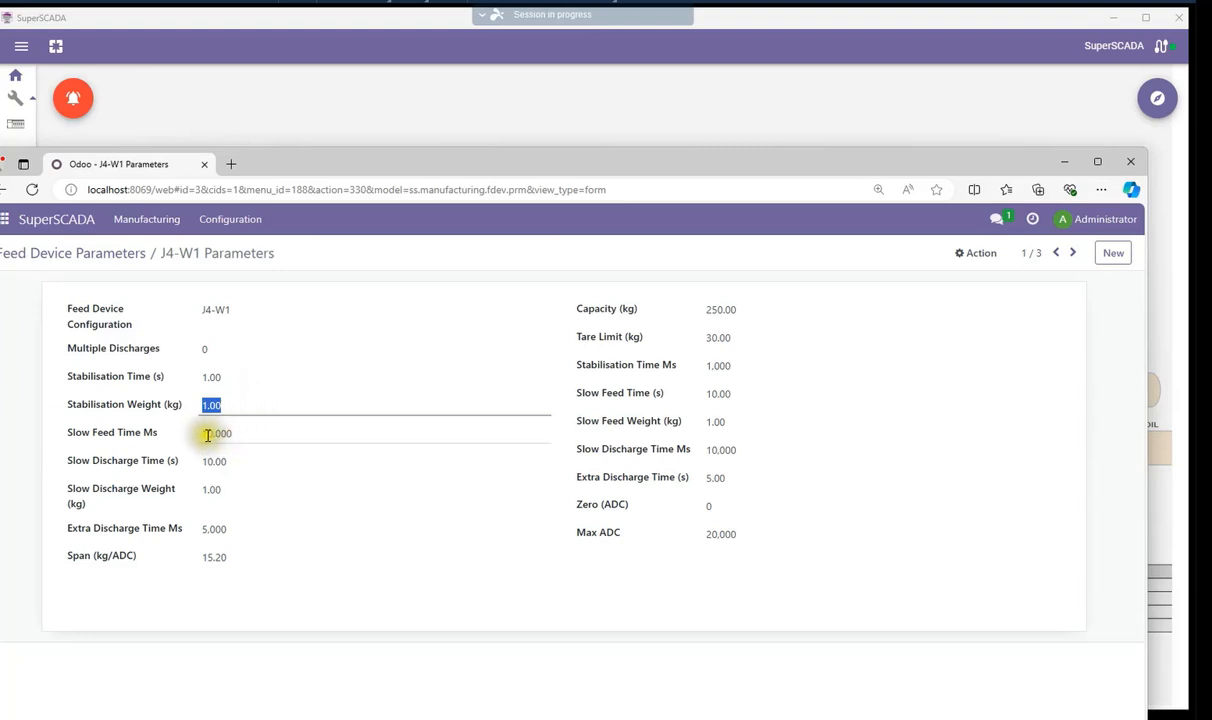
pyautogui.doubleClick(237, 432)
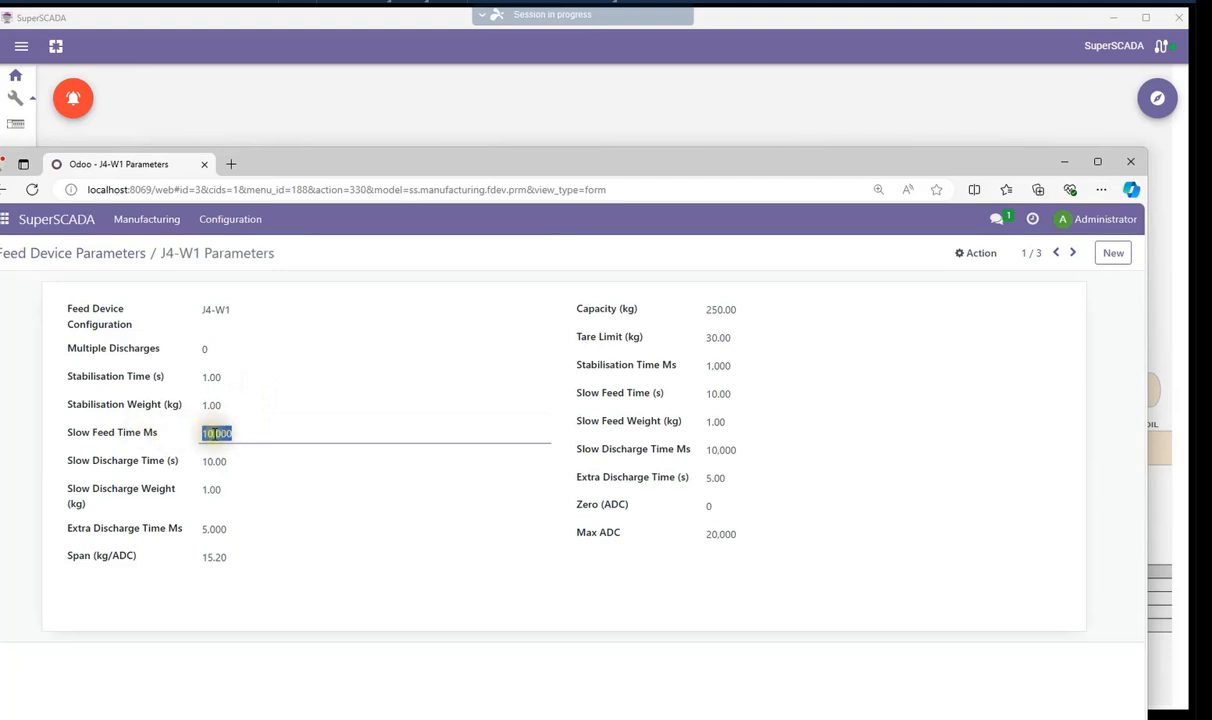
pyautogui.click(209, 406)
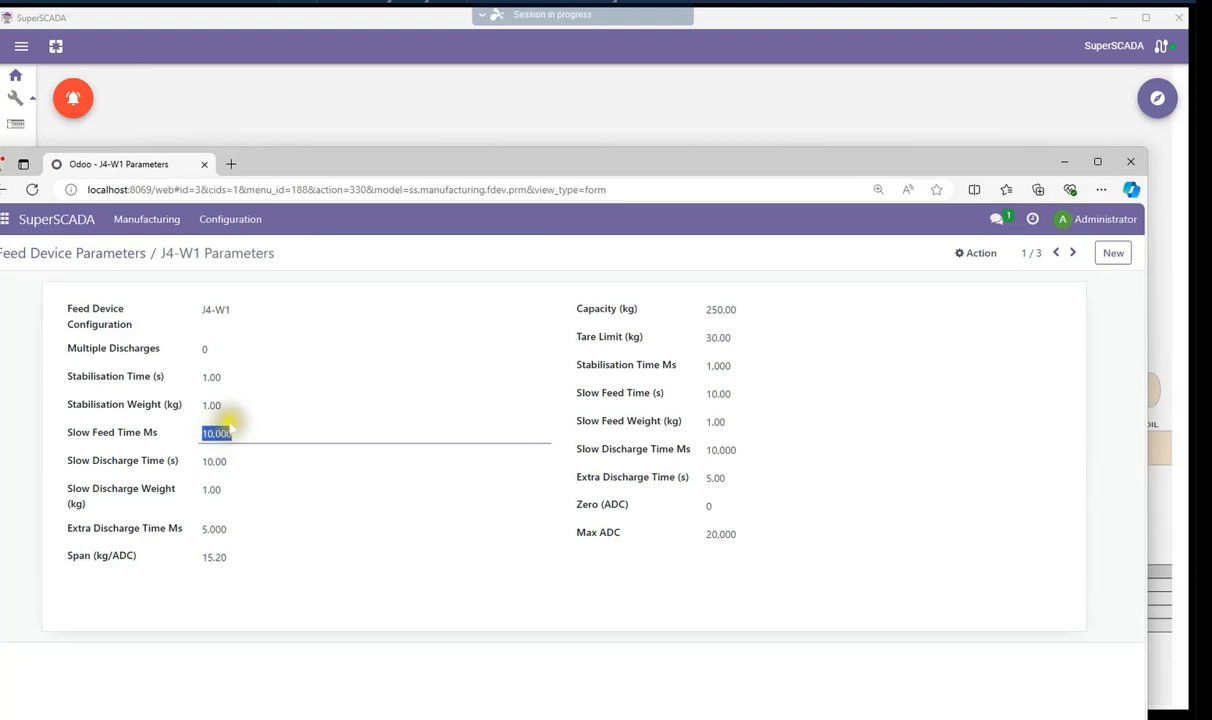
pyautogui.click(207, 461)
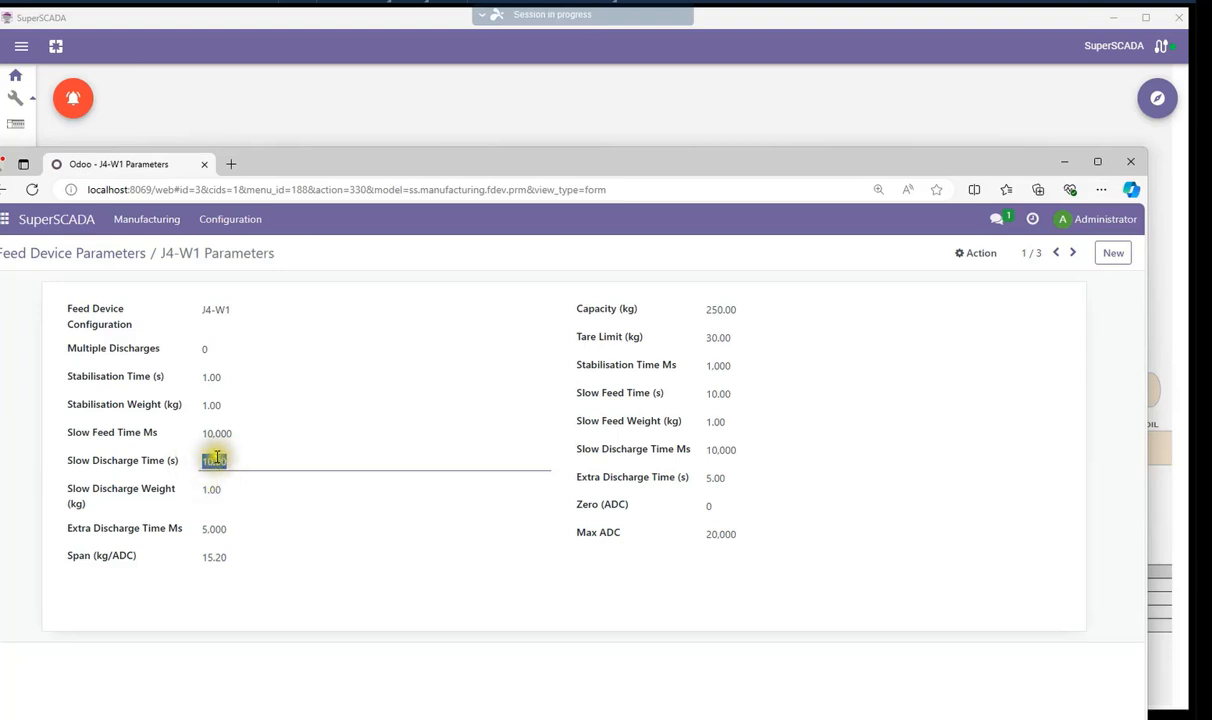
pyautogui.moveTo(204, 489); pyautogui.dragTo(228, 489)
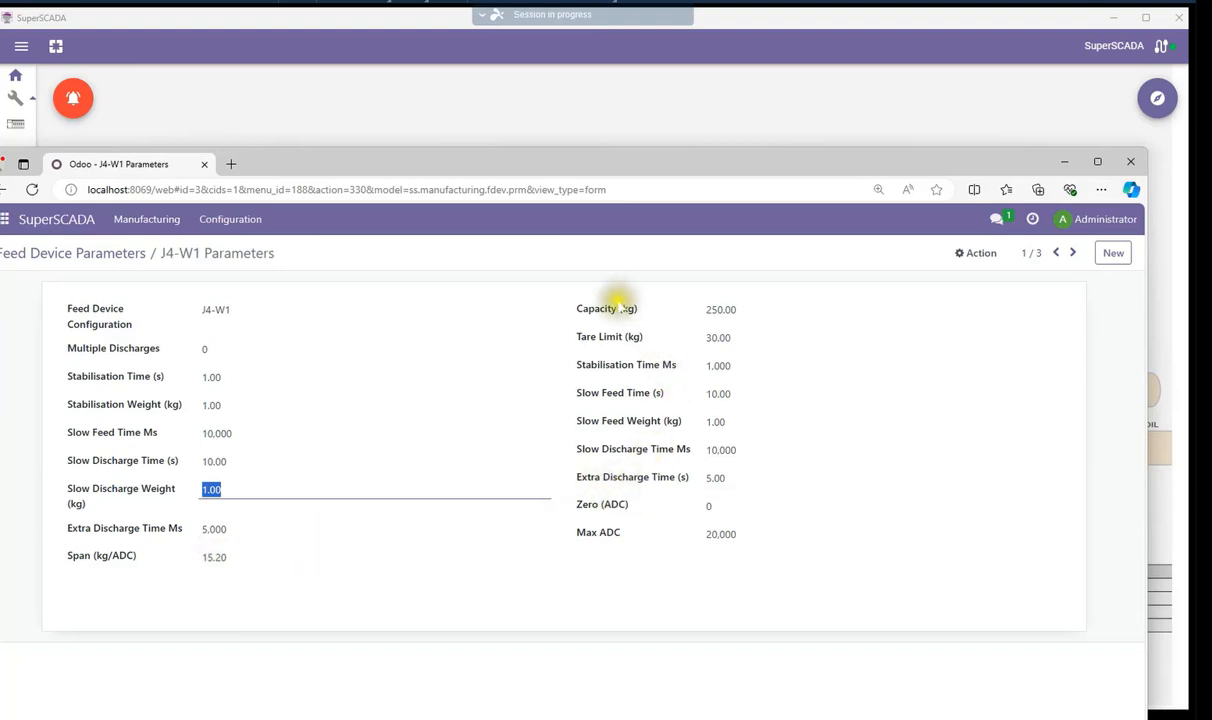
pyautogui.click(711, 337)
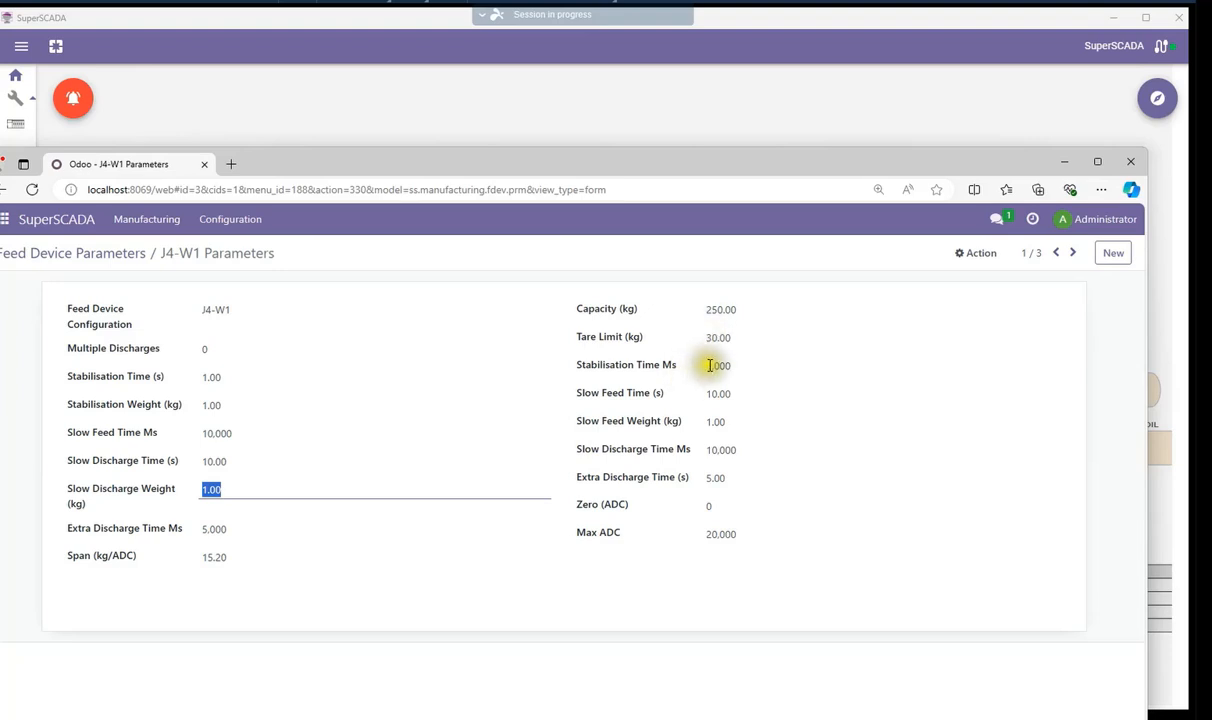
pyautogui.click(710, 366)
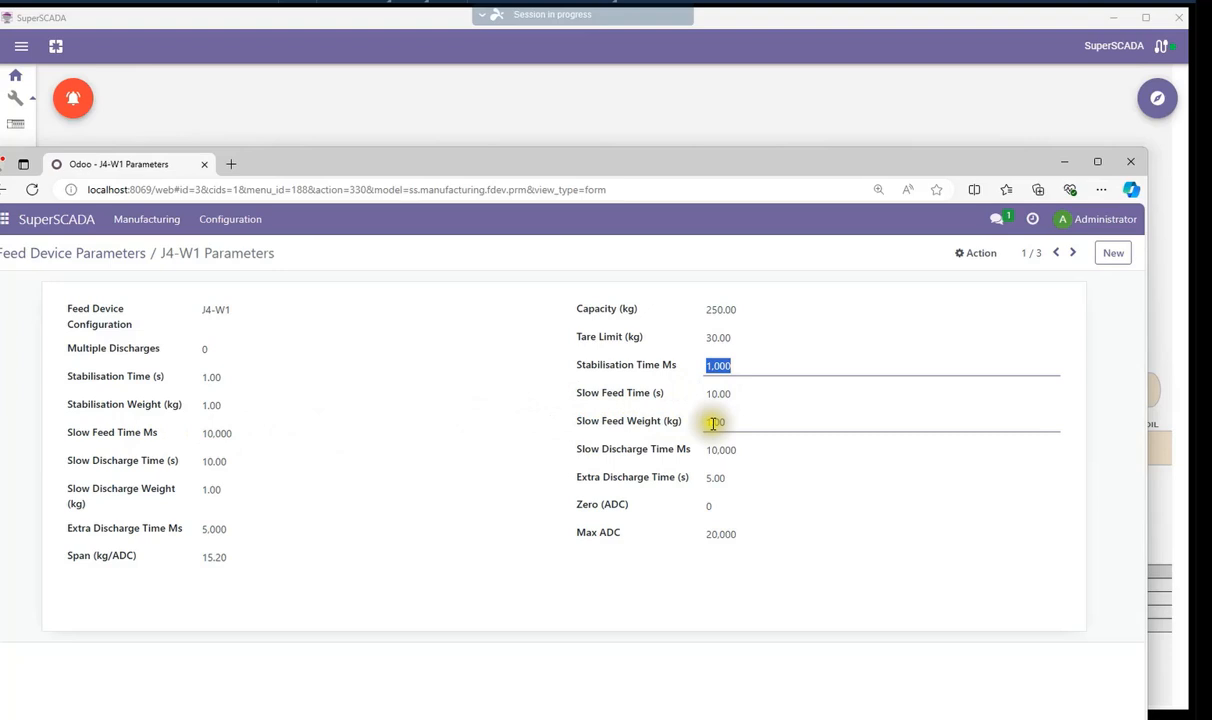
pyautogui.moveTo(712, 421); pyautogui.dragTo(729, 419)
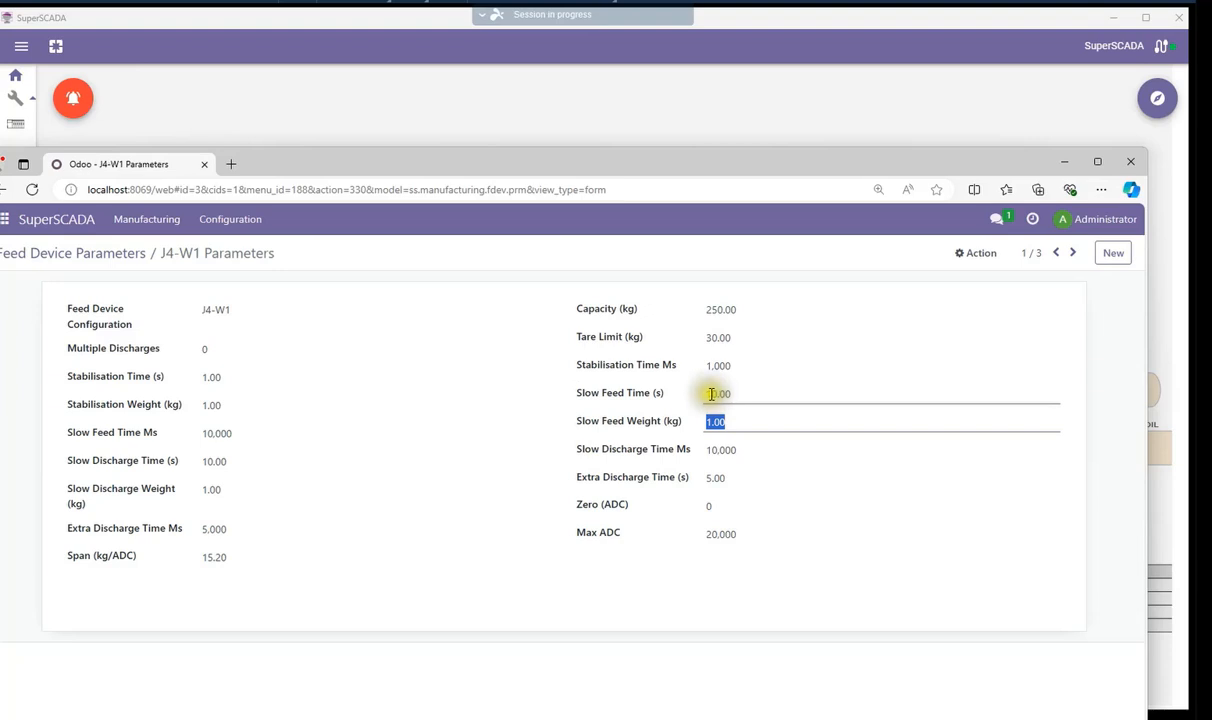
pyautogui.click(735, 393)
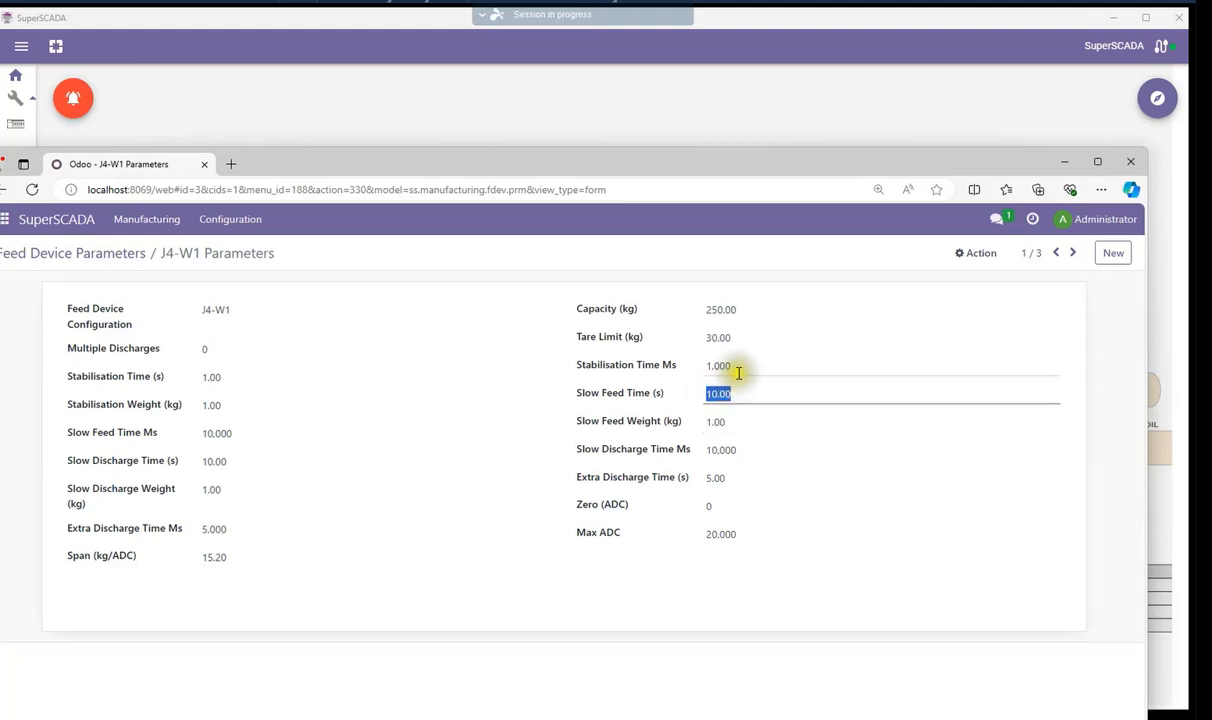
# Open the J4 Mixer record in Mixer Parameters and inspect its dry and additional mix time fields
pyautogui.click(150, 222)
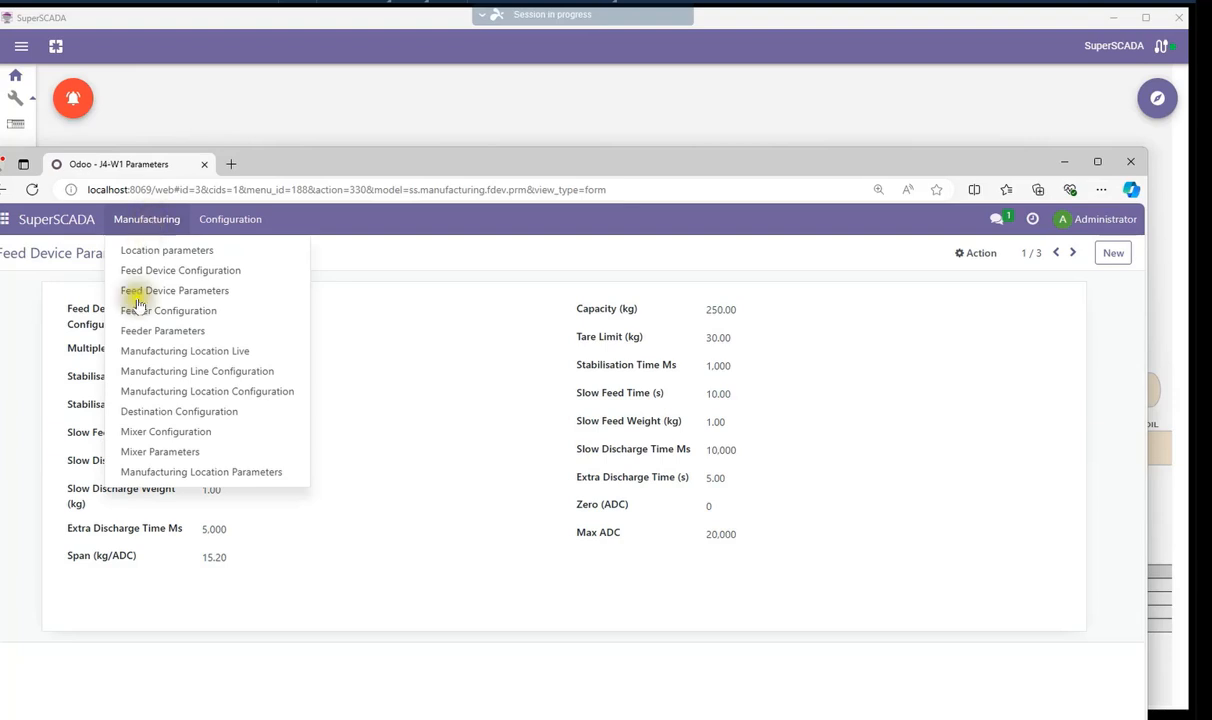
pyautogui.click(161, 450)
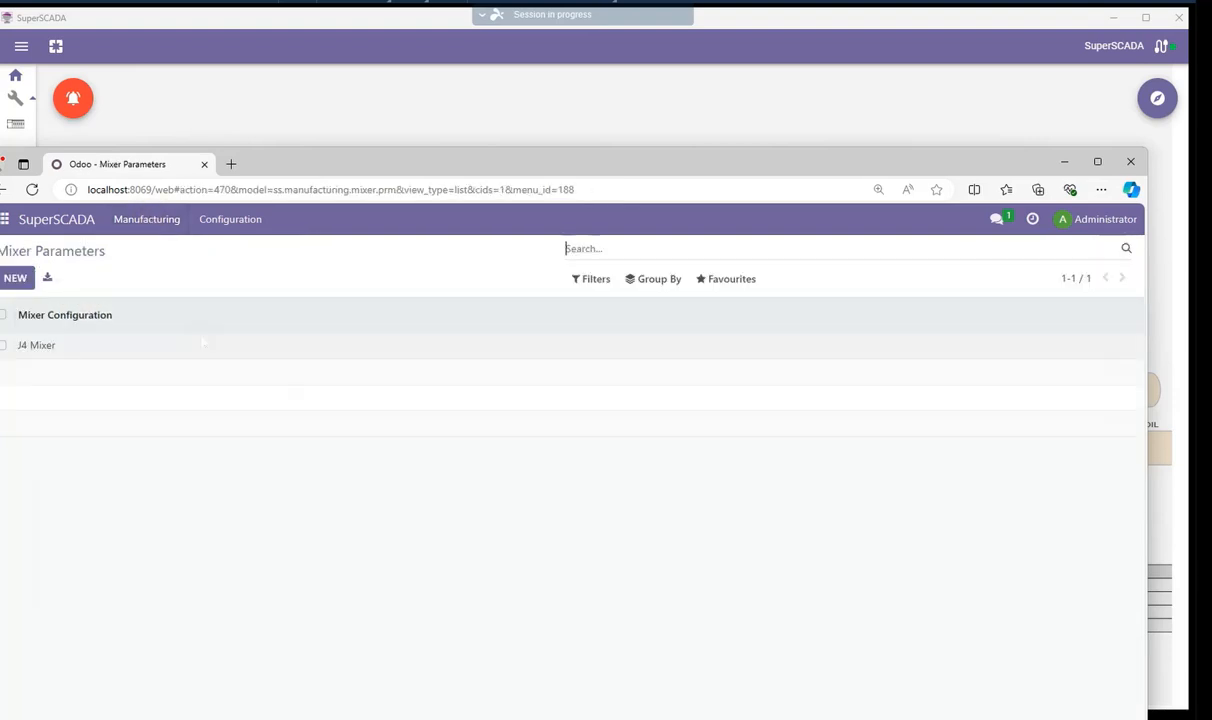
pyautogui.click(43, 347)
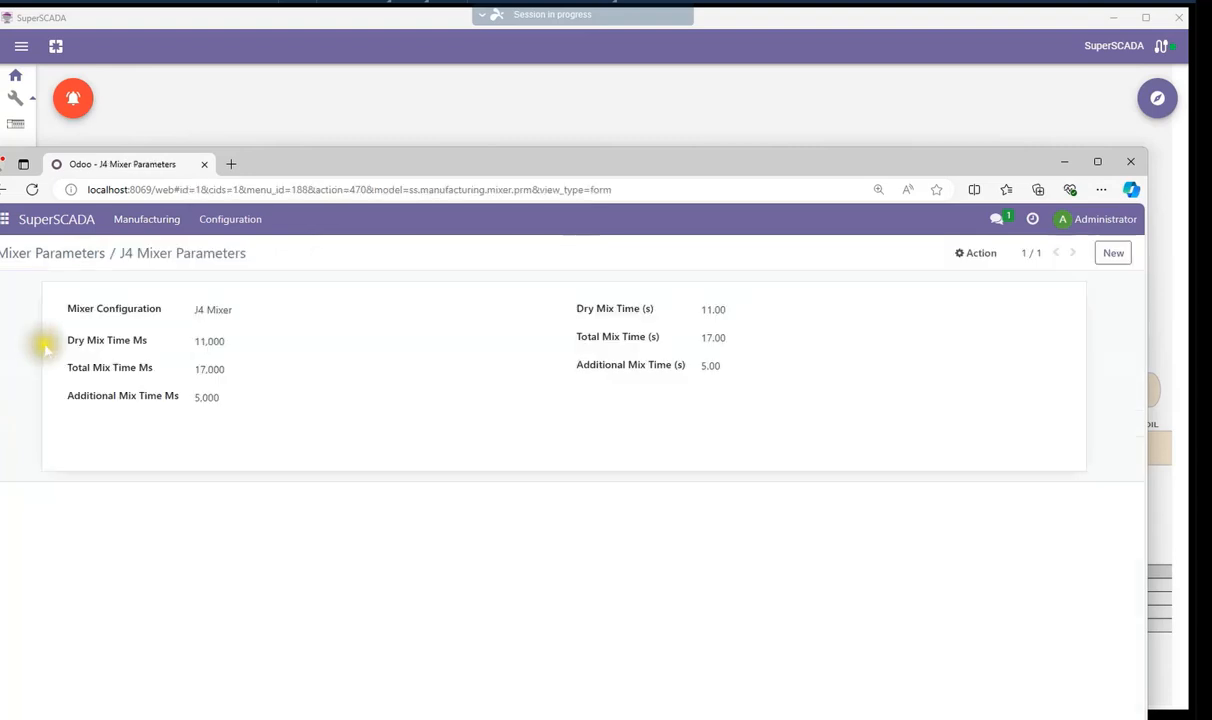
pyautogui.click(200, 341)
pyautogui.moveTo(200, 341); pyautogui.dragTo(230, 338)
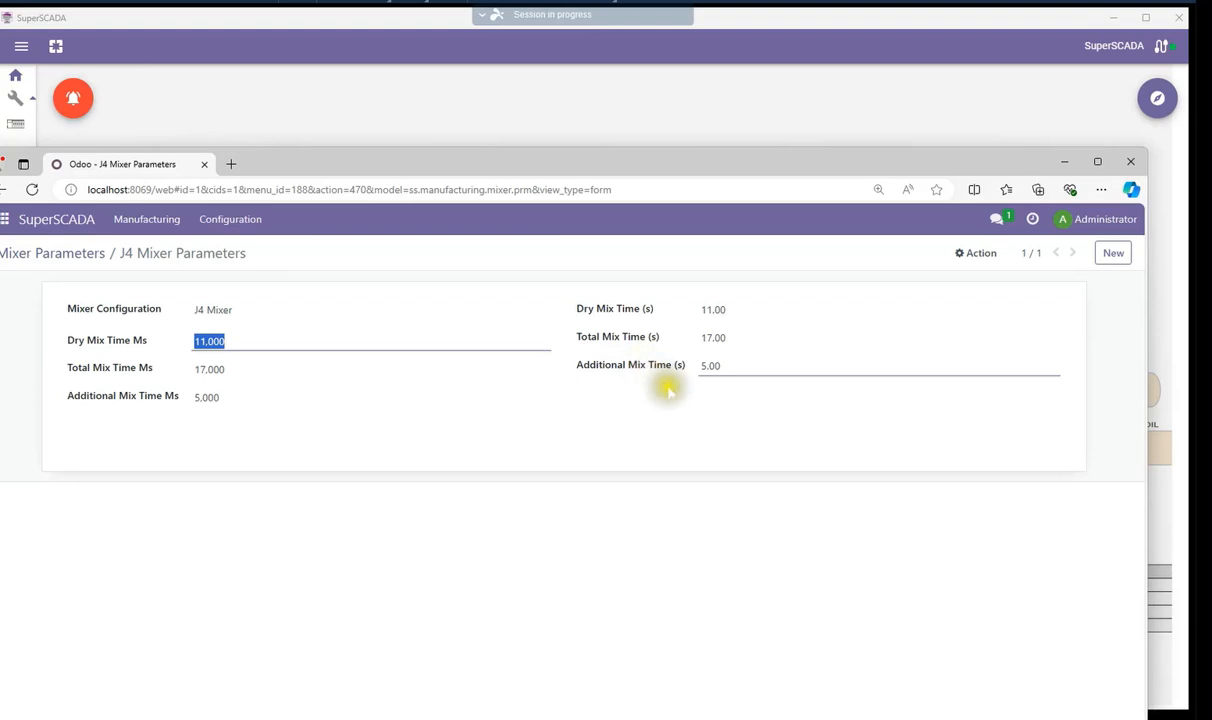
pyautogui.click(721, 366)
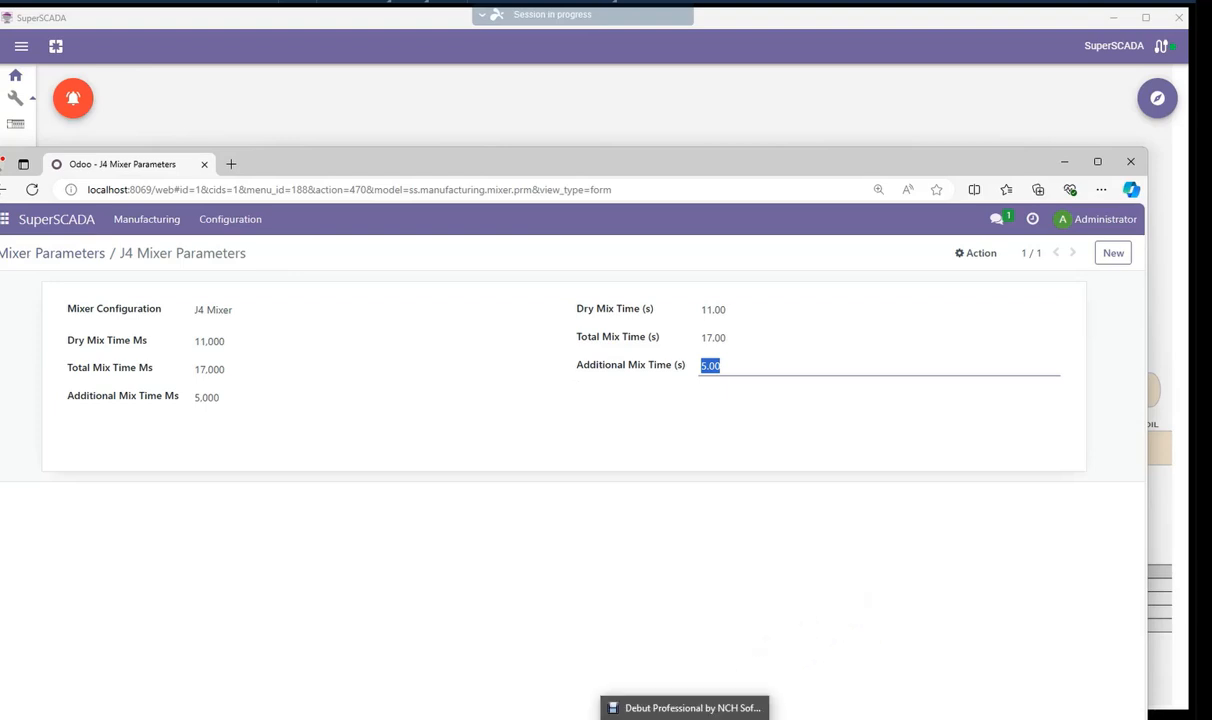
pyautogui.moveTo(696, 718)
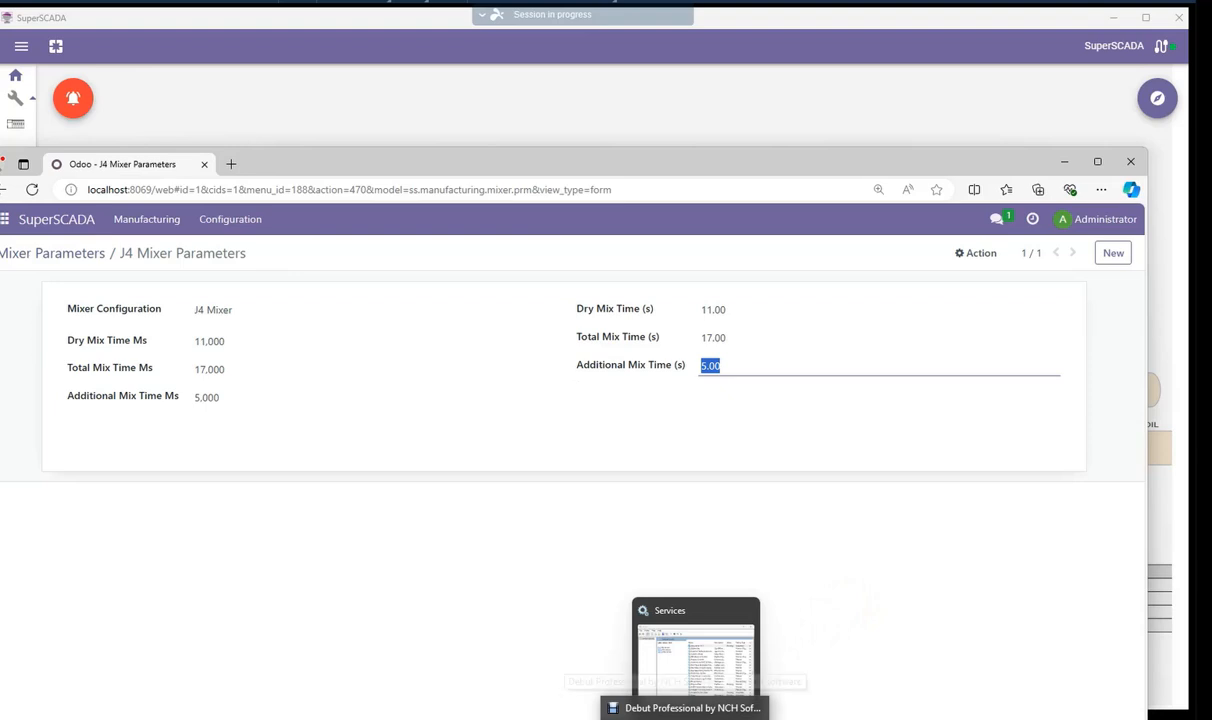
pyautogui.click(685, 716)
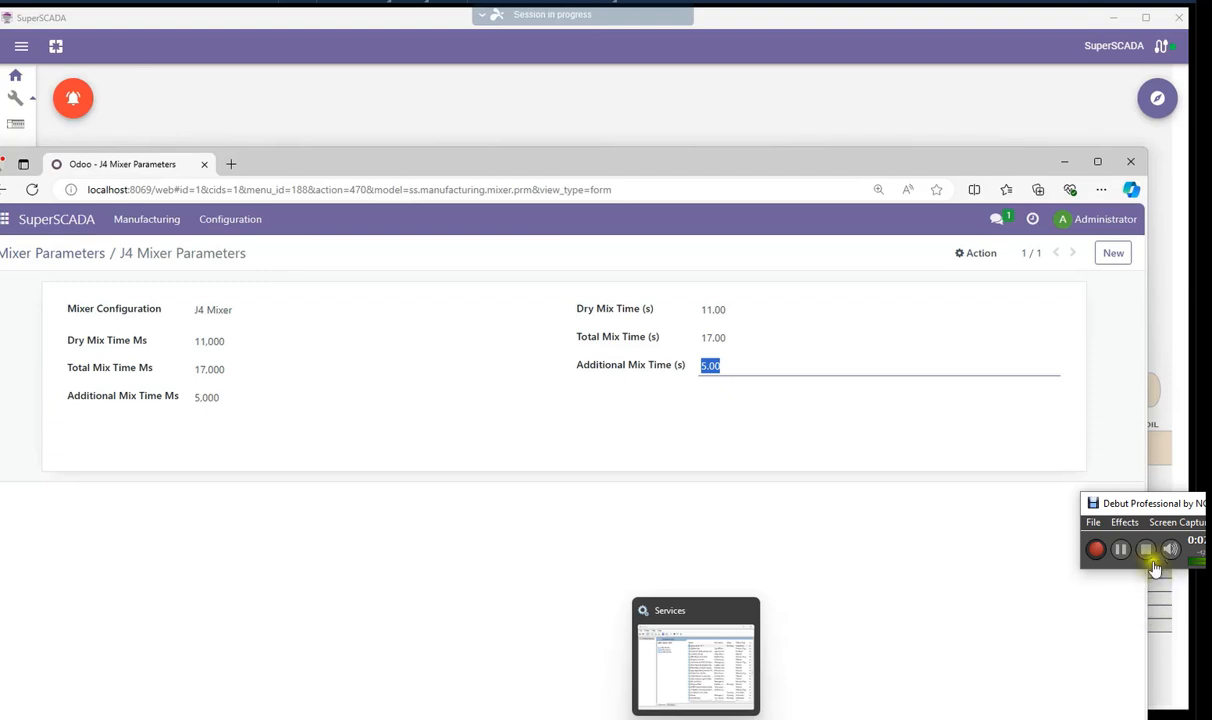